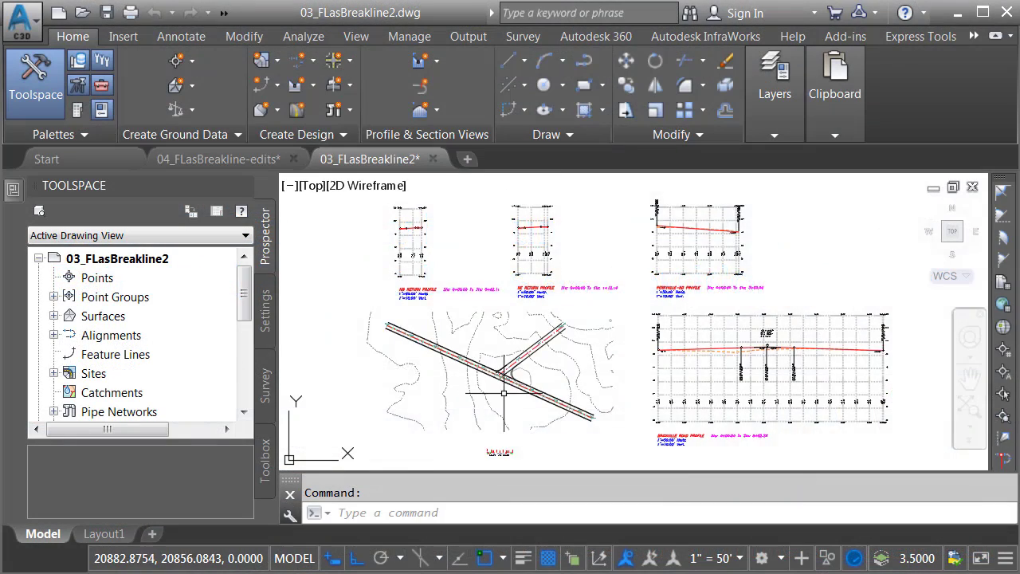
Examine the Brickville Road corridor, its alignment and edges of pavement around the side-road intersection
{"action": "scroll", "coordinate": [496, 390], "scroll_direction": "up", "scroll_amount": 5}
{"action": "middle_click_drag", "start_coordinate": [496, 391], "coordinate": [563, 416]}
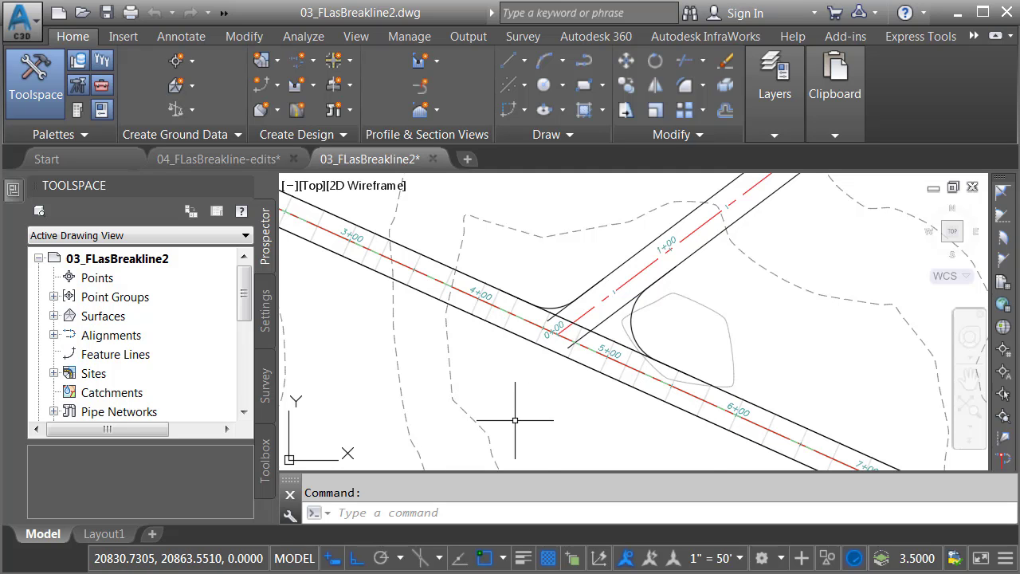
{"action": "mouse_move", "coordinate": [515, 420]}
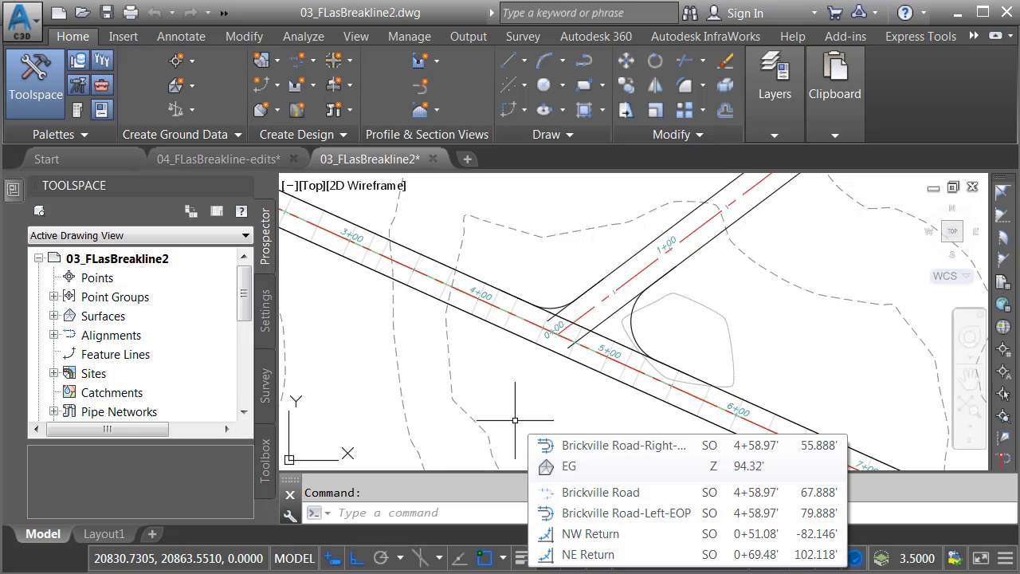
{"action": "scroll", "coordinate": [470, 374], "scroll_direction": "up", "scroll_amount": 2}
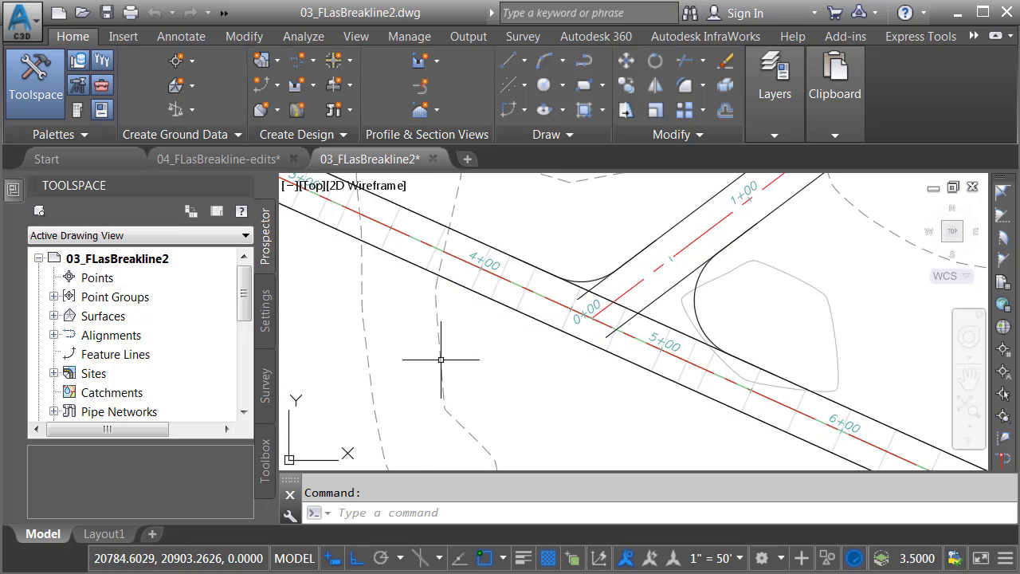
{"action": "mouse_move", "coordinate": [440, 359]}
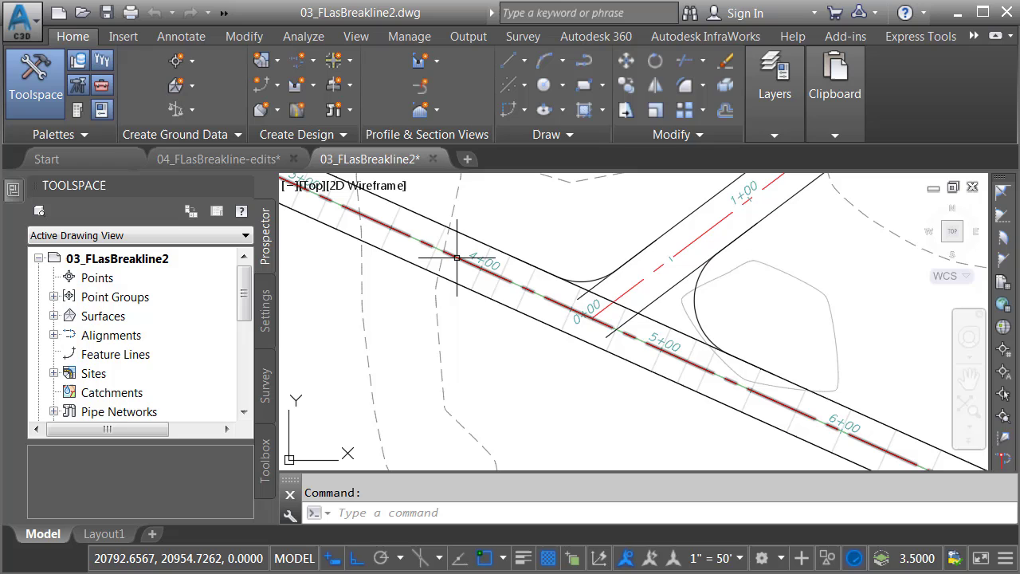
{"action": "mouse_move", "coordinate": [456, 257]}
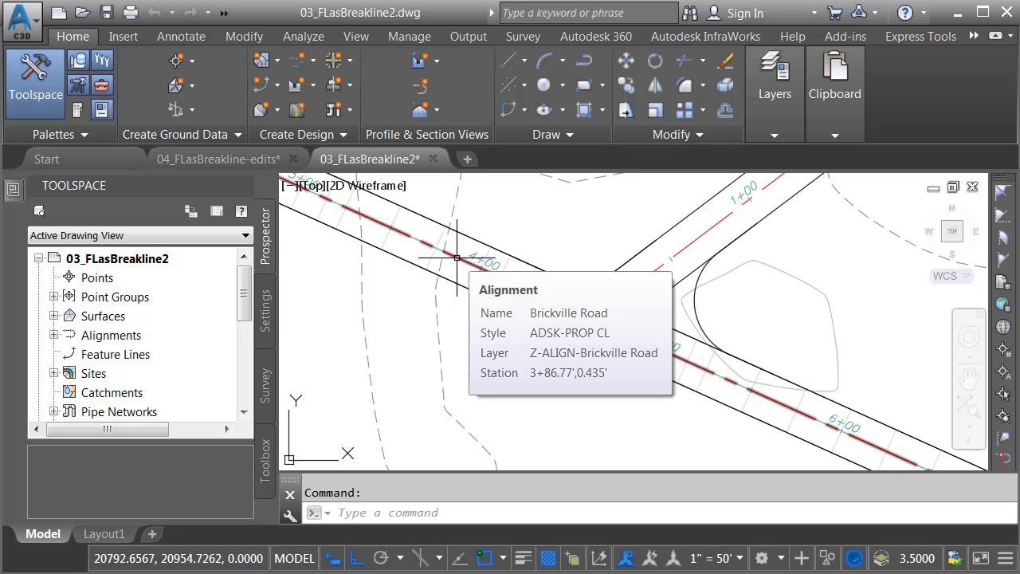
{"action": "mouse_move", "coordinate": [471, 237]}
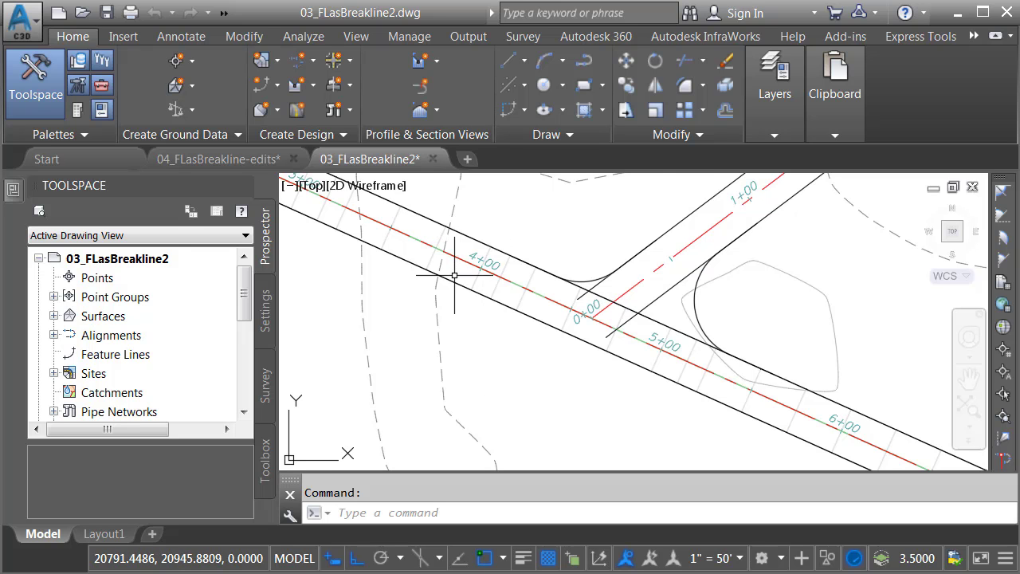
{"action": "mouse_move", "coordinate": [454, 279]}
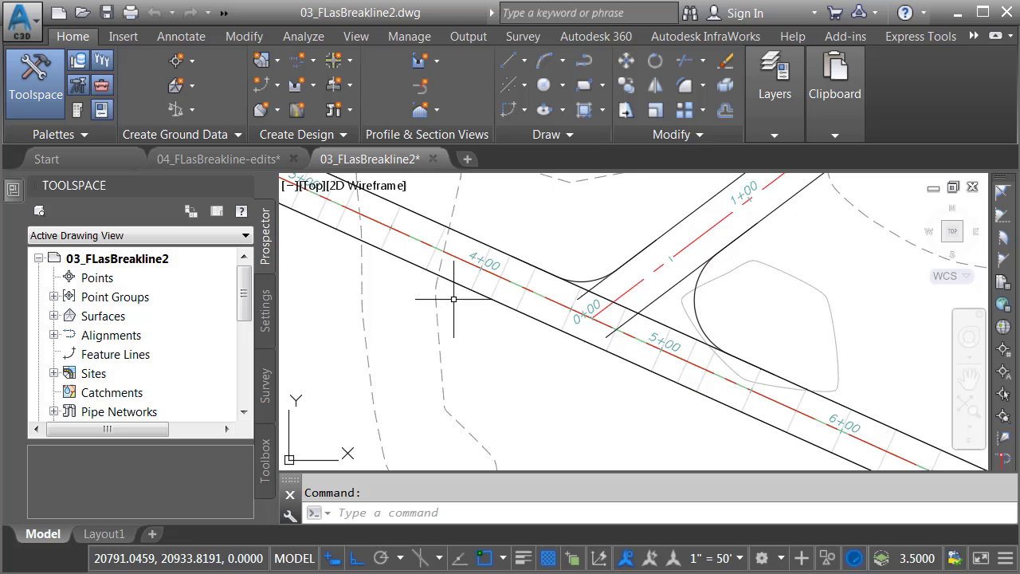
{"action": "mouse_move", "coordinate": [454, 305]}
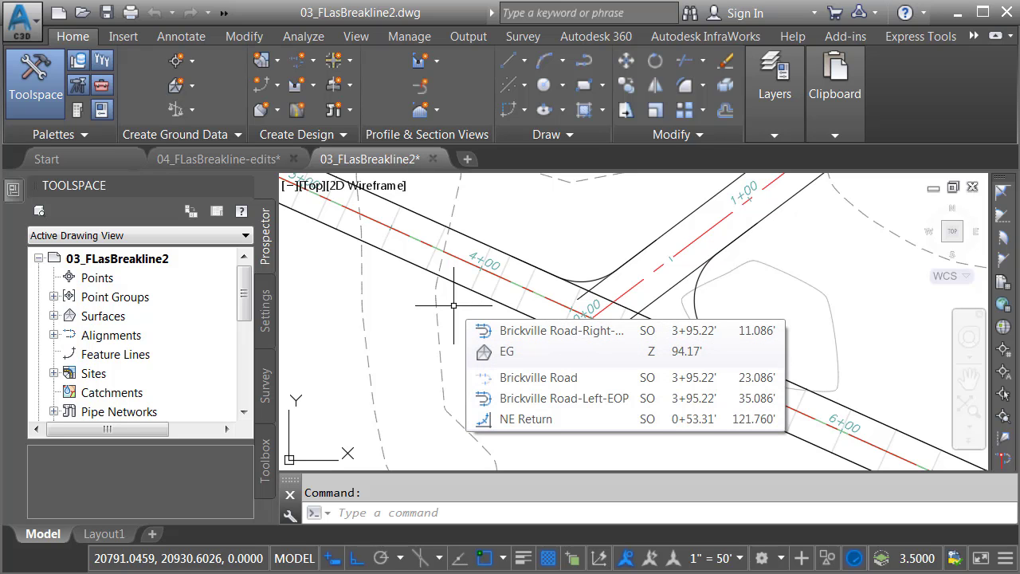
Examine the TWO LANES, CG-WALK-DAYLIGHT RT and CG-WALK-DAYLIGHT LT assemblies below the plan
{"action": "scroll", "coordinate": [454, 305], "scroll_direction": "down", "scroll_amount": 6}
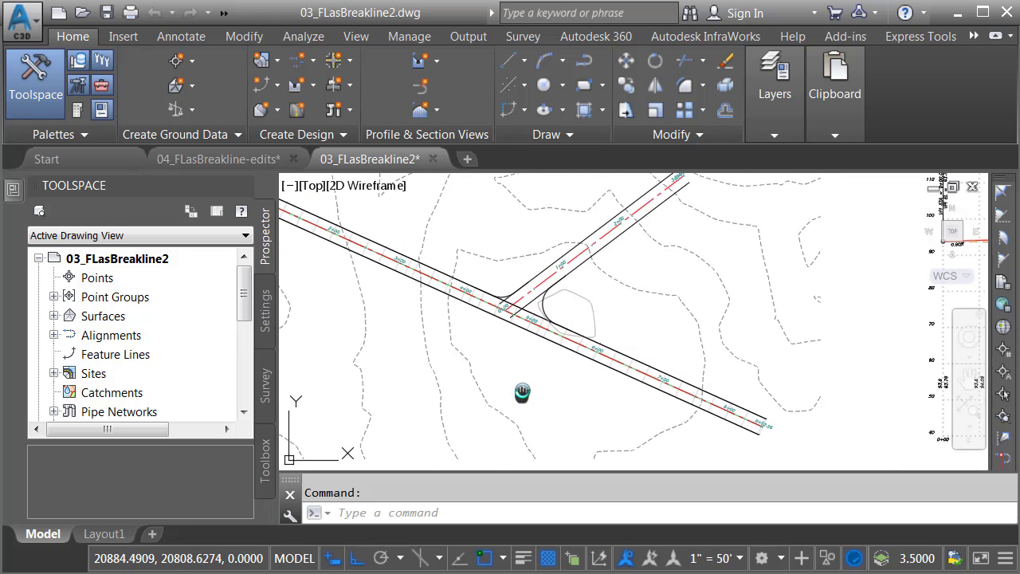
{"action": "middle_click_drag", "start_coordinate": [522, 392], "coordinate": [523, 273]}
{"action": "scroll", "coordinate": [503, 356], "scroll_direction": "up", "scroll_amount": 6}
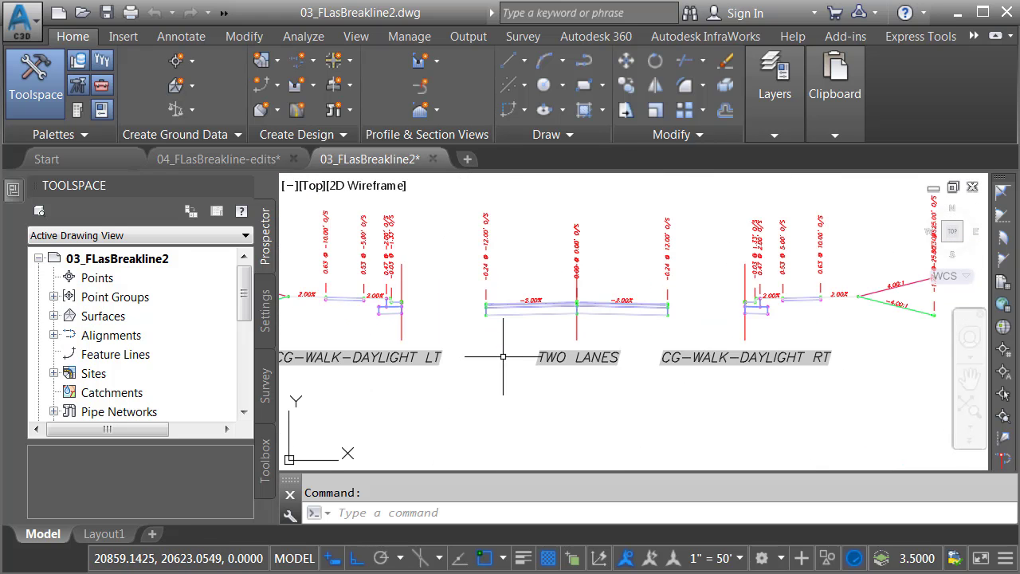
{"action": "middle_click_drag", "start_coordinate": [503, 356], "coordinate": [545, 366]}
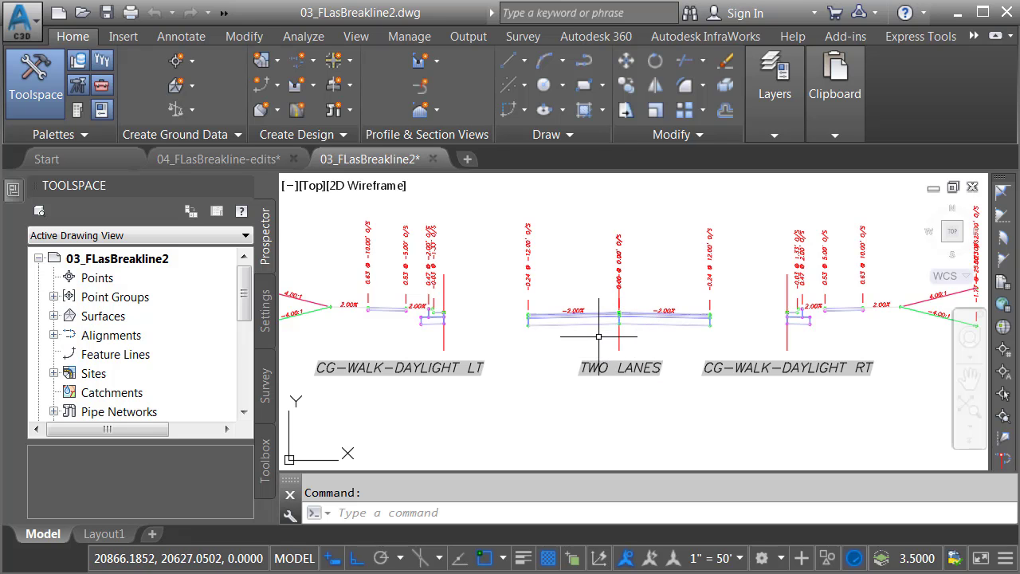
{"action": "middle_click_drag", "start_coordinate": [758, 344], "coordinate": [598, 345]}
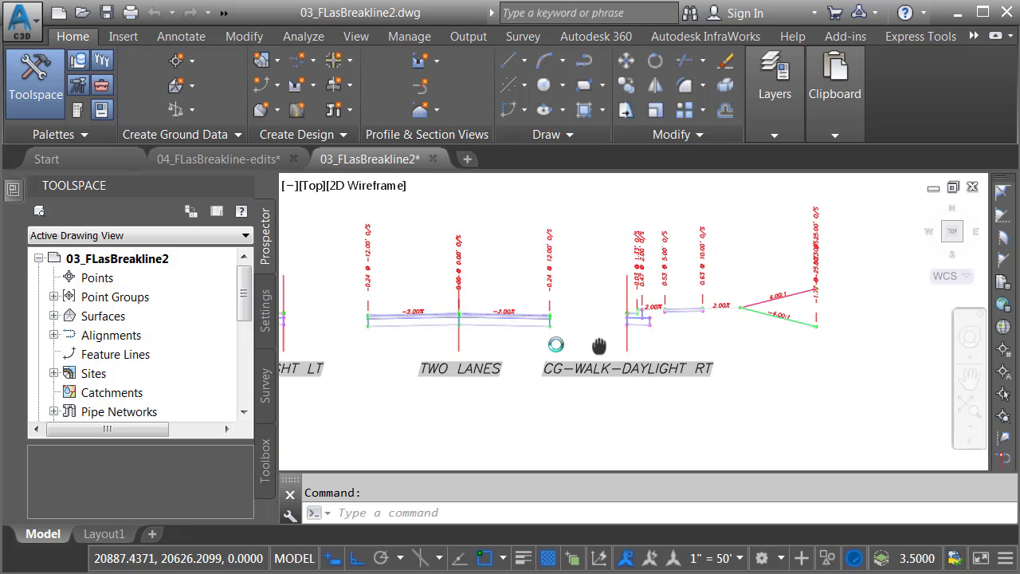
{"action": "scroll", "coordinate": [599, 346], "scroll_direction": "up", "scroll_amount": 2}
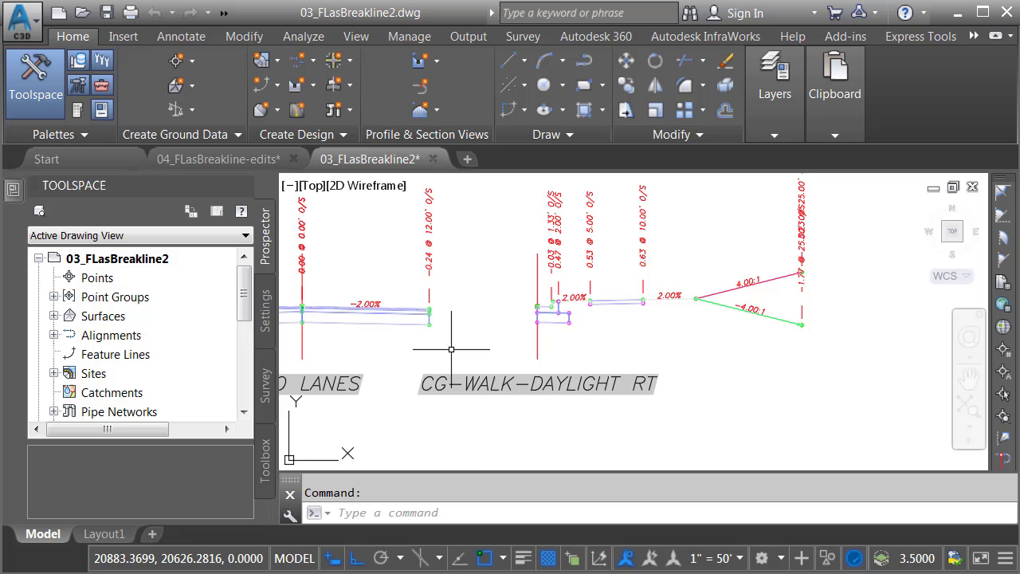
{"action": "middle_click_drag", "start_coordinate": [451, 349], "coordinate": [749, 358]}
{"action": "mouse_move", "coordinate": [567, 349]}
{"action": "middle_mouse_down"}
{"action": "mouse_move", "coordinate": [672, 348]}
{"action": "mouse_move", "coordinate": [757, 368]}
{"action": "middle_mouse_up"}
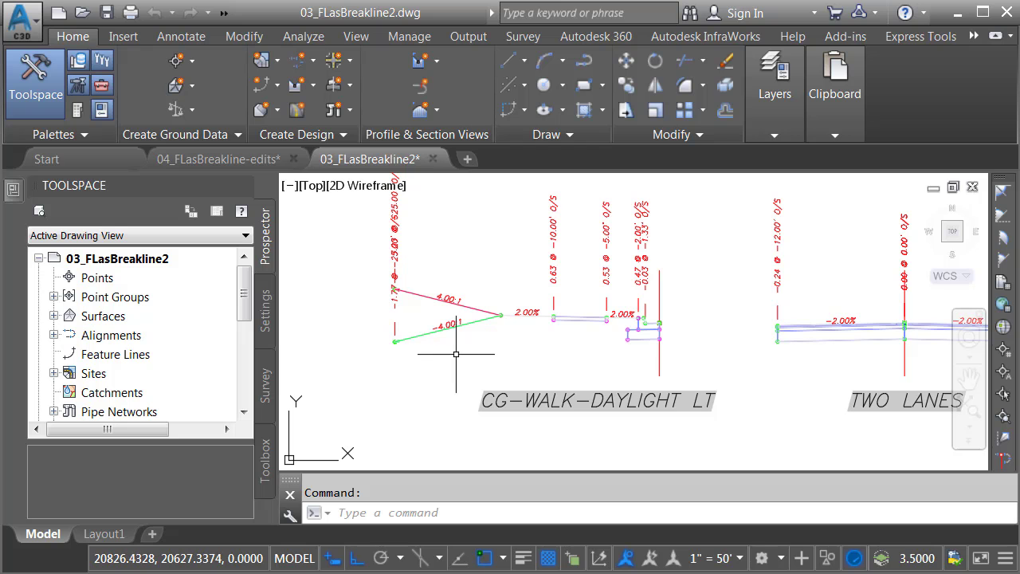
Bring the corridor along Brickville Road to the front of the display order
{"action": "scroll", "coordinate": [462, 361], "scroll_direction": "down", "scroll_amount": 3}
{"action": "scroll", "coordinate": [538, 270], "scroll_direction": "up", "scroll_amount": 5}
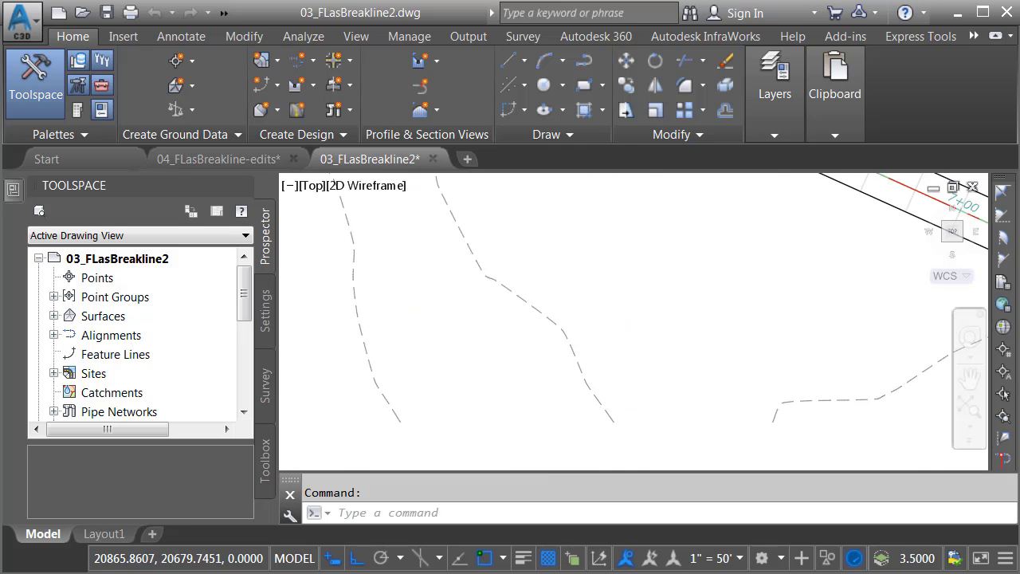
{"action": "scroll", "coordinate": [570, 428], "scroll_direction": "down", "scroll_amount": 3}
{"action": "middle_click_drag", "start_coordinate": [574, 431], "coordinate": [583, 440]}
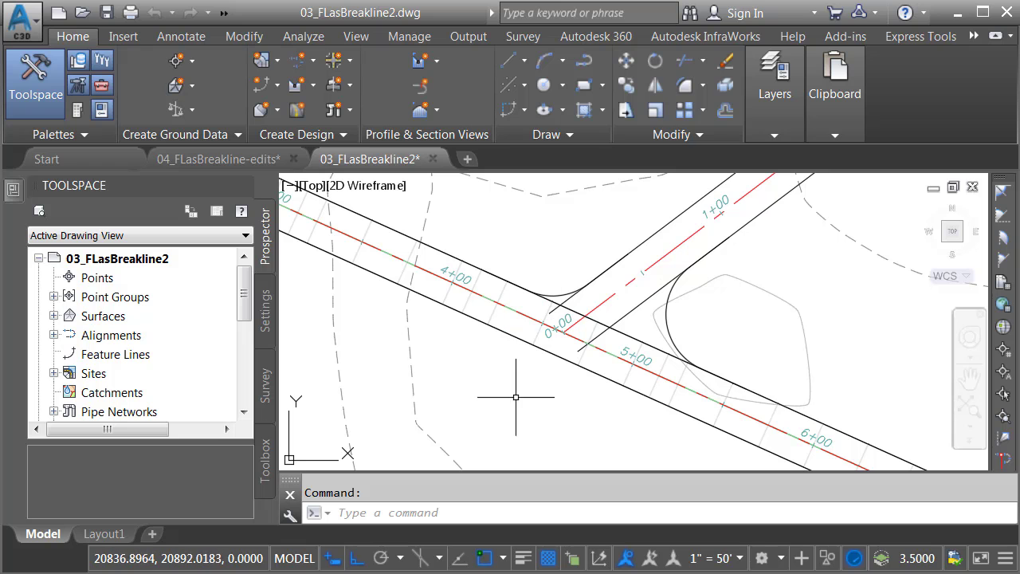
{"action": "mouse_move", "coordinate": [508, 403]}
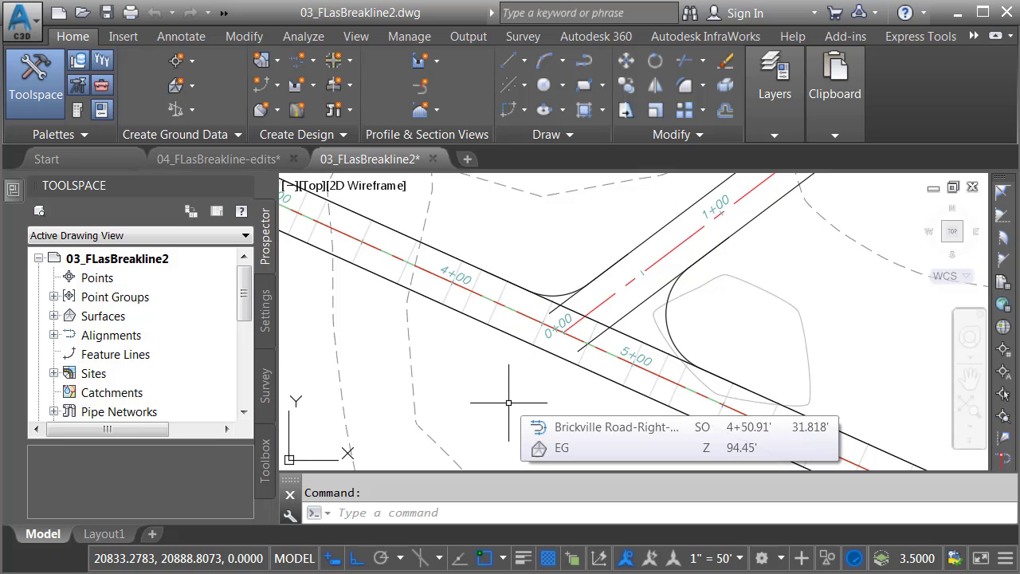
{"action": "left_click", "coordinate": [446, 293]}
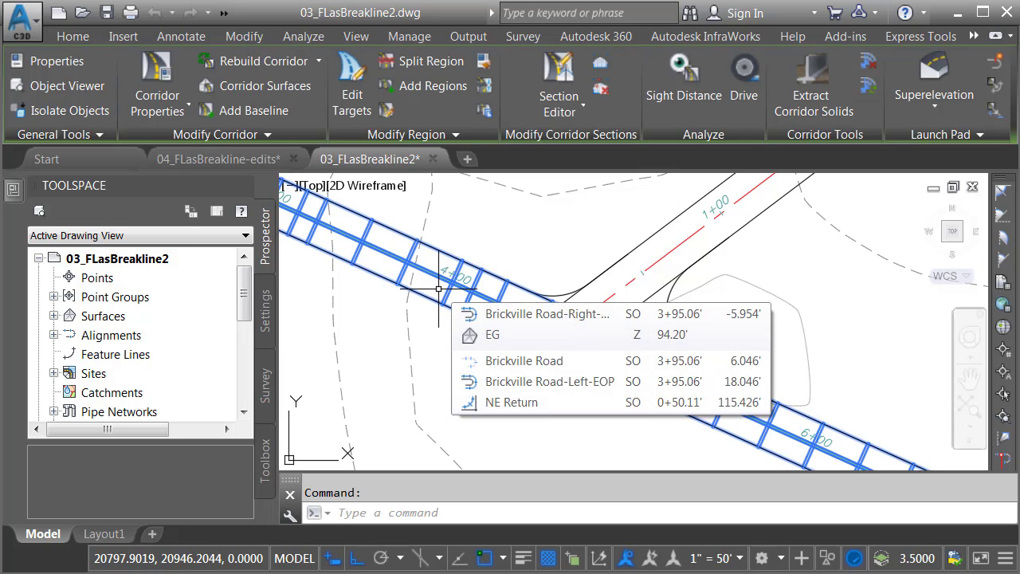
{"action": "right_click", "coordinate": [451, 197]}
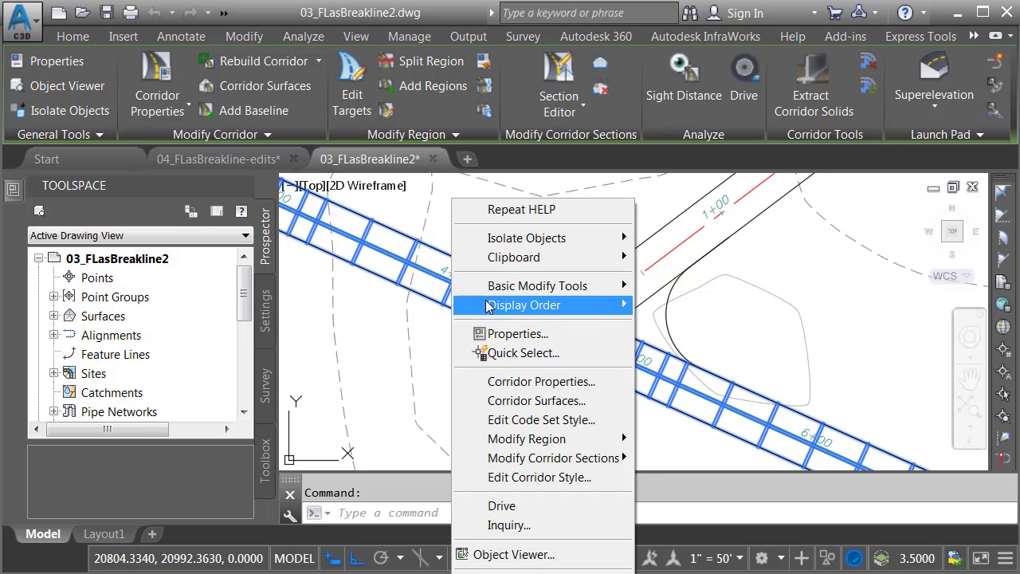
{"action": "mouse_move", "coordinate": [491, 307]}
{"action": "left_click", "coordinate": [668, 310]}
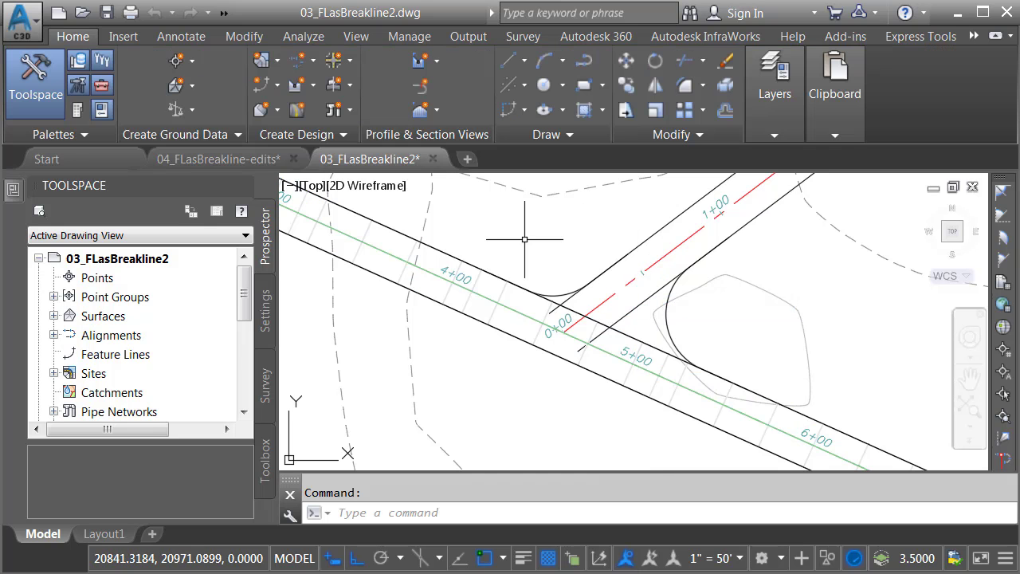
Start extracting feature lines from the corridor's left edge of pavement near station 4+00, including only ETW
{"action": "left_click", "coordinate": [458, 252]}
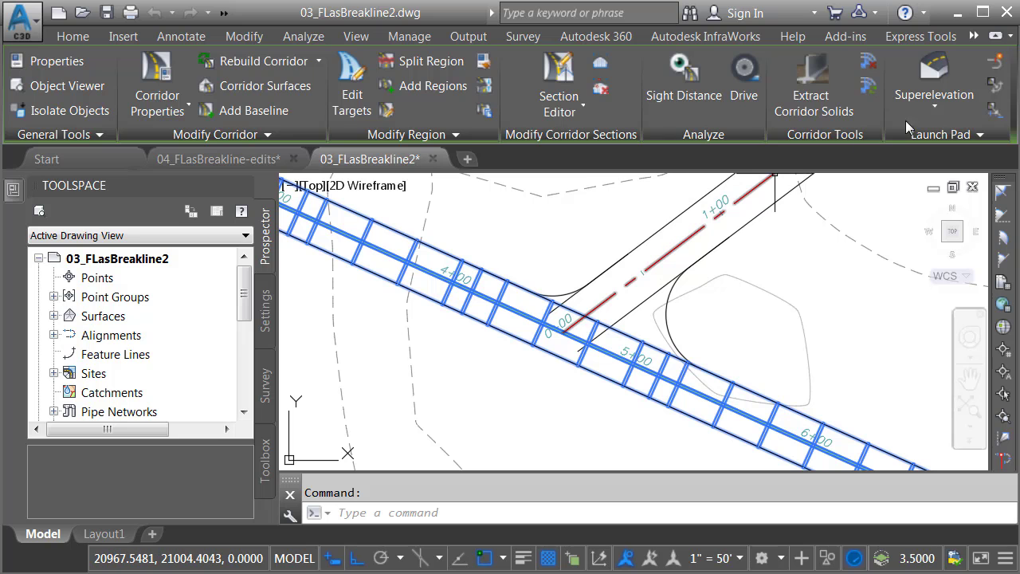
{"action": "left_click", "coordinate": [993, 86]}
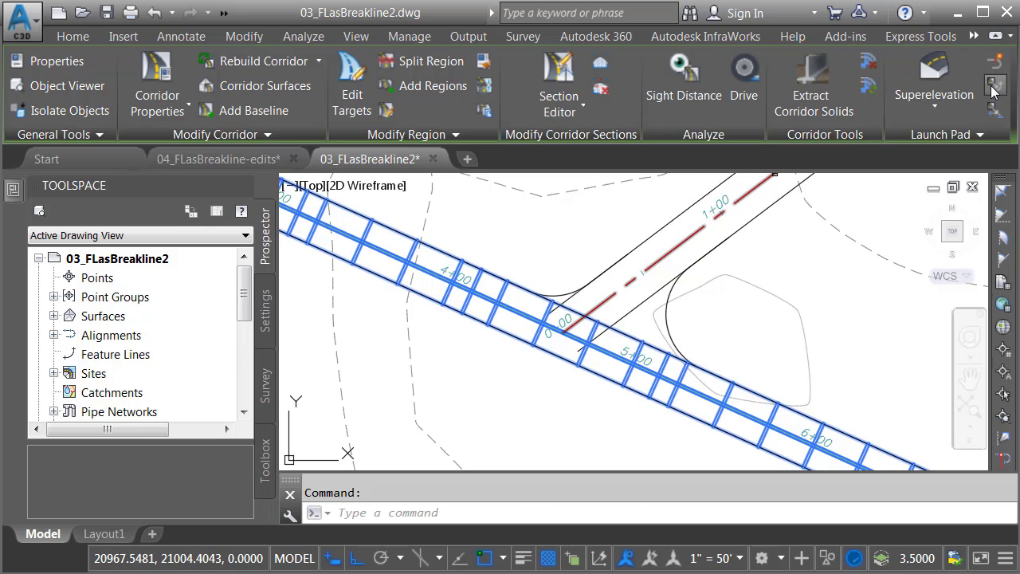
{"action": "left_click", "coordinate": [460, 239]}
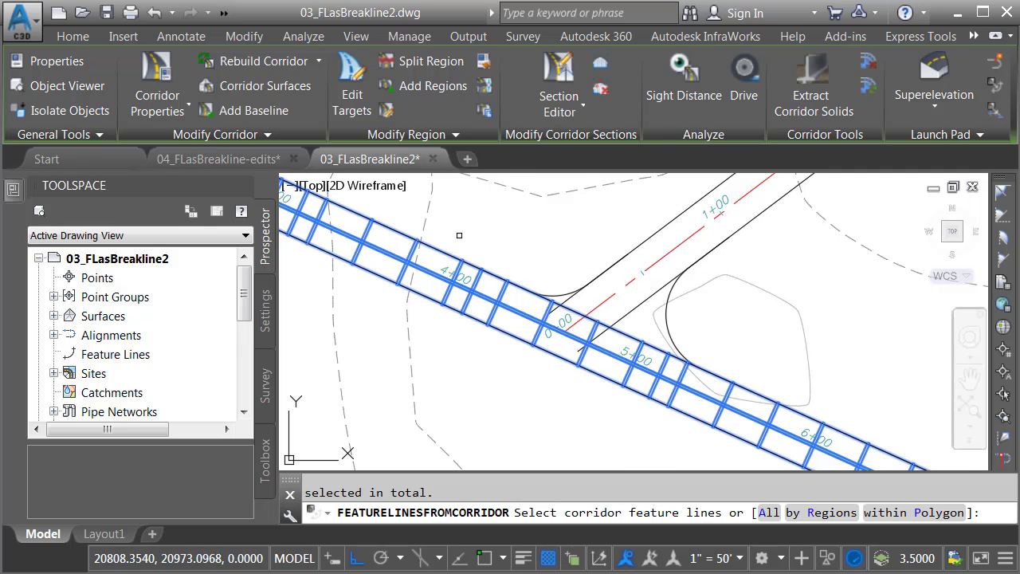
{"action": "key", "text": "Return"}
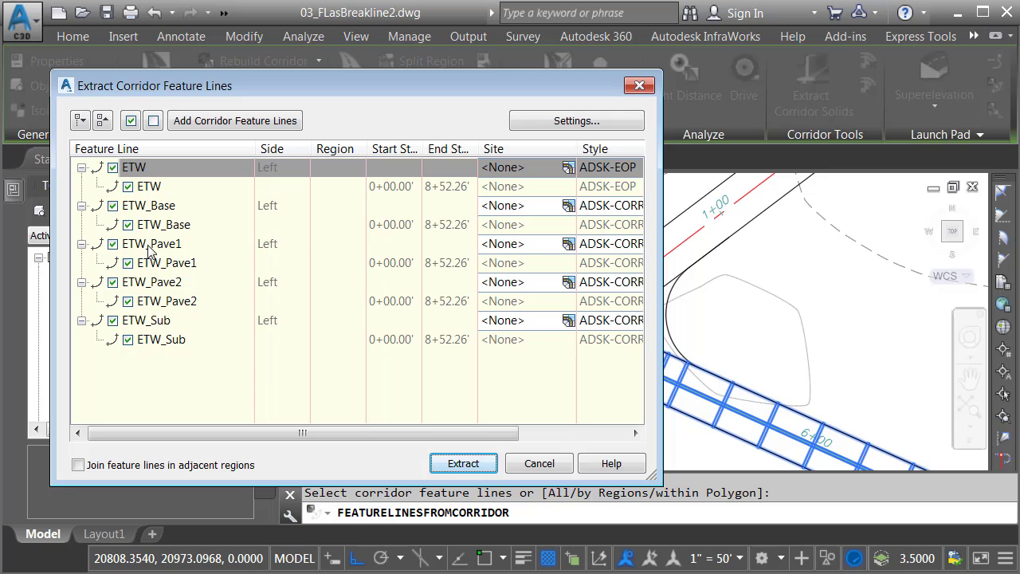
{"action": "left_click", "coordinate": [153, 121]}
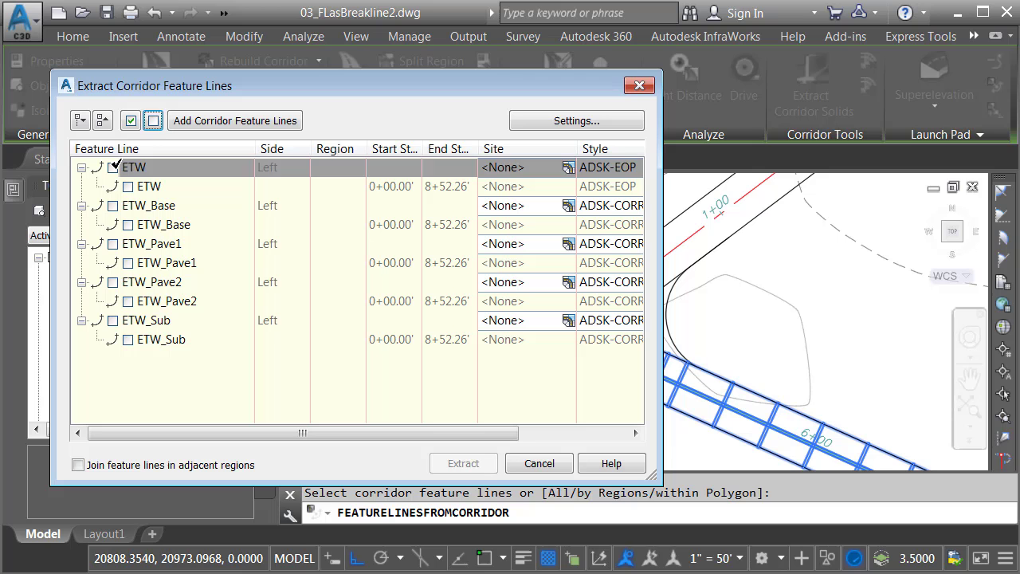
{"action": "left_click", "coordinate": [112, 168]}
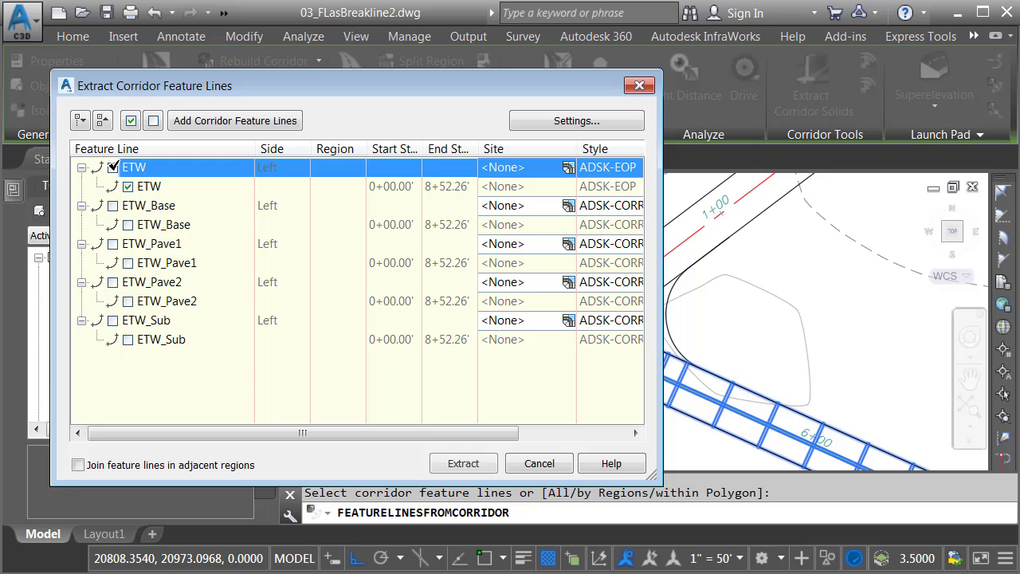
Extract the left ETW feature line with the dynamic link to the corridor and smoothing kept on, and deselect the corridor
{"action": "left_click", "coordinate": [521, 120]}
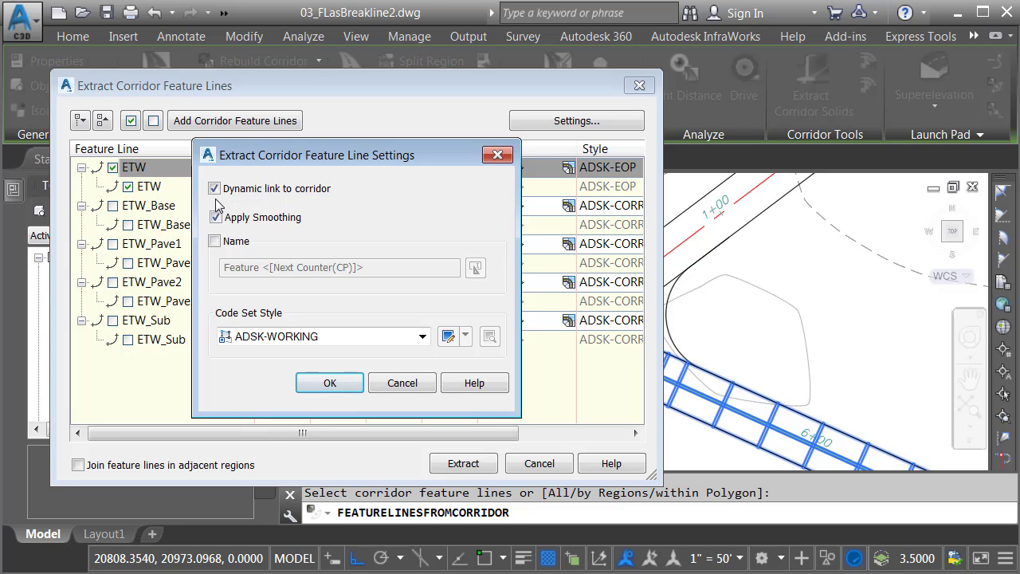
{"action": "left_click", "coordinate": [330, 382]}
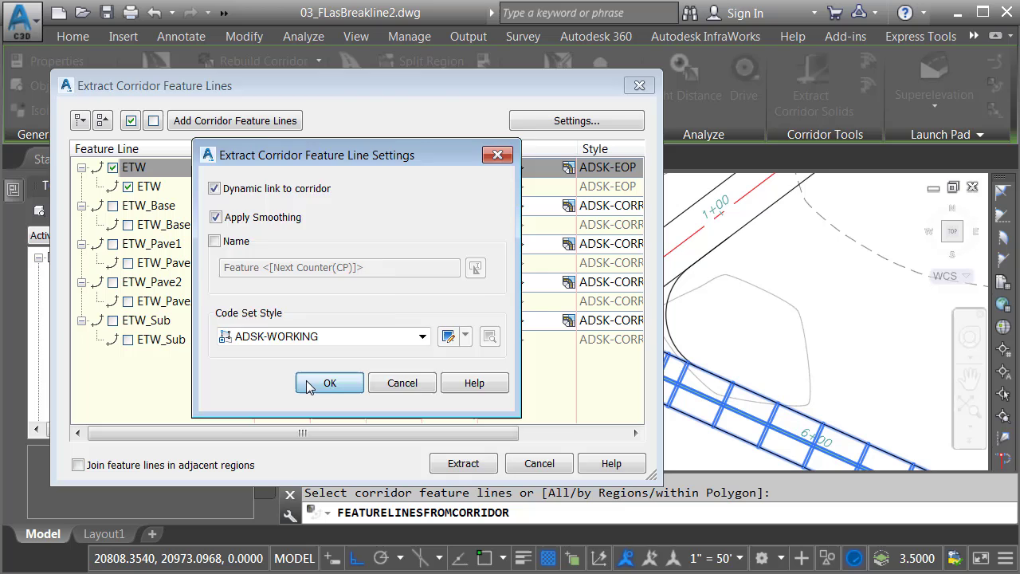
{"action": "left_click", "coordinate": [463, 463]}
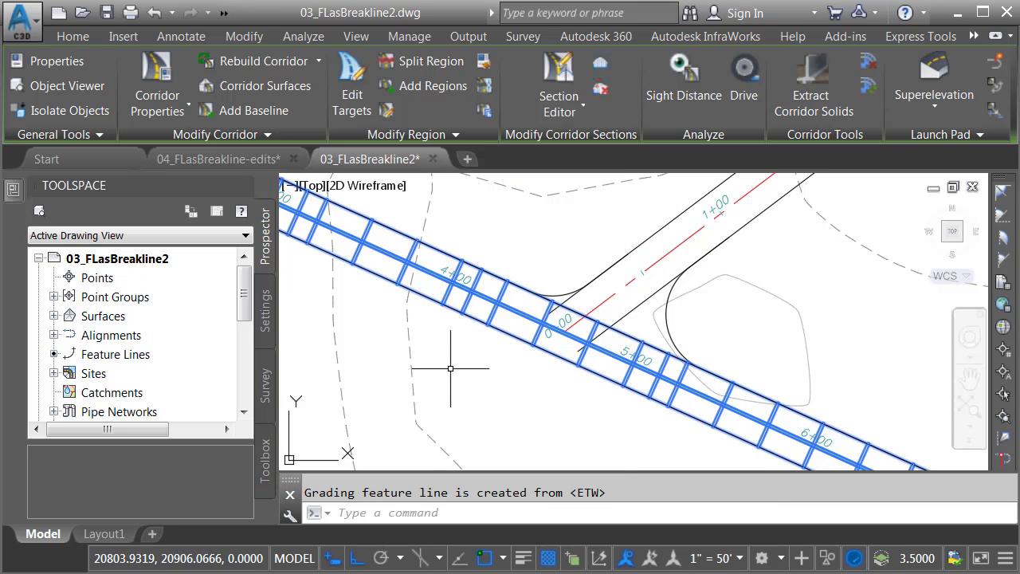
{"action": "key", "text": "Escape"}
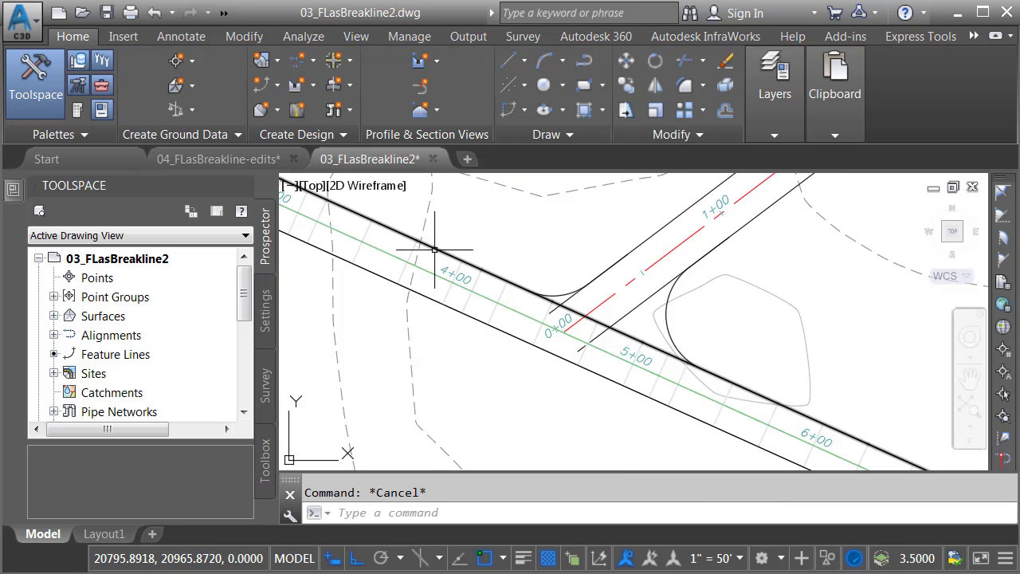
{"action": "mouse_move", "coordinate": [434, 250]}
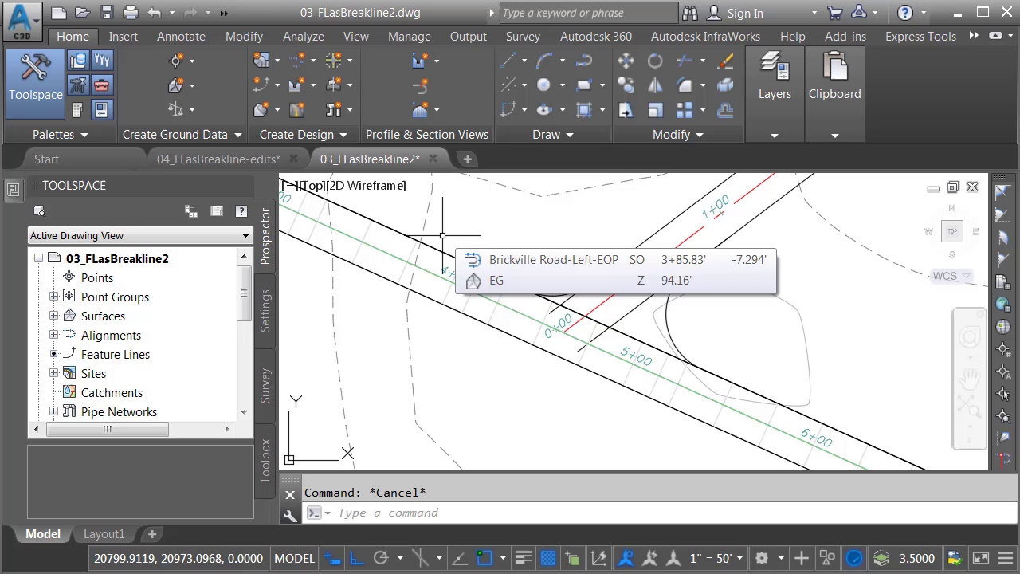
Start adding a corridor baseline with the baseline type set to Feature line
{"action": "left_click", "coordinate": [244, 38]}
{"action": "left_click", "coordinate": [119, 111]}
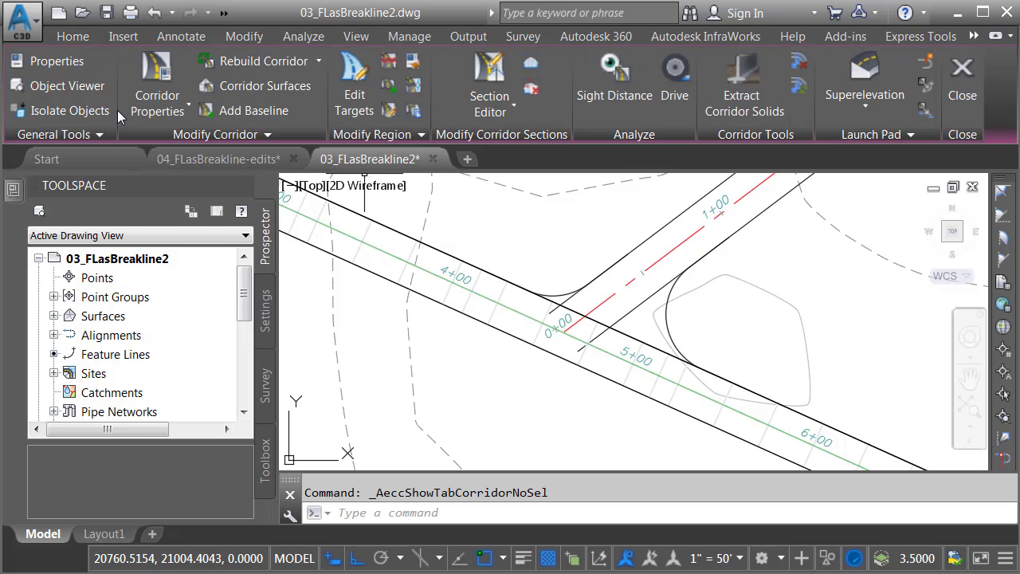
{"action": "left_click", "coordinate": [227, 111]}
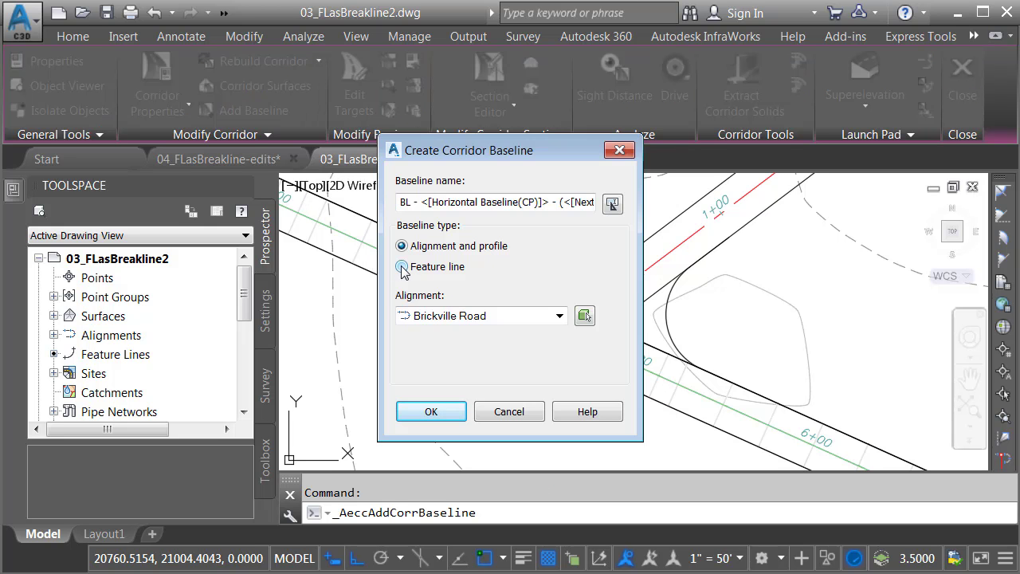
{"action": "left_click", "coordinate": [402, 268]}
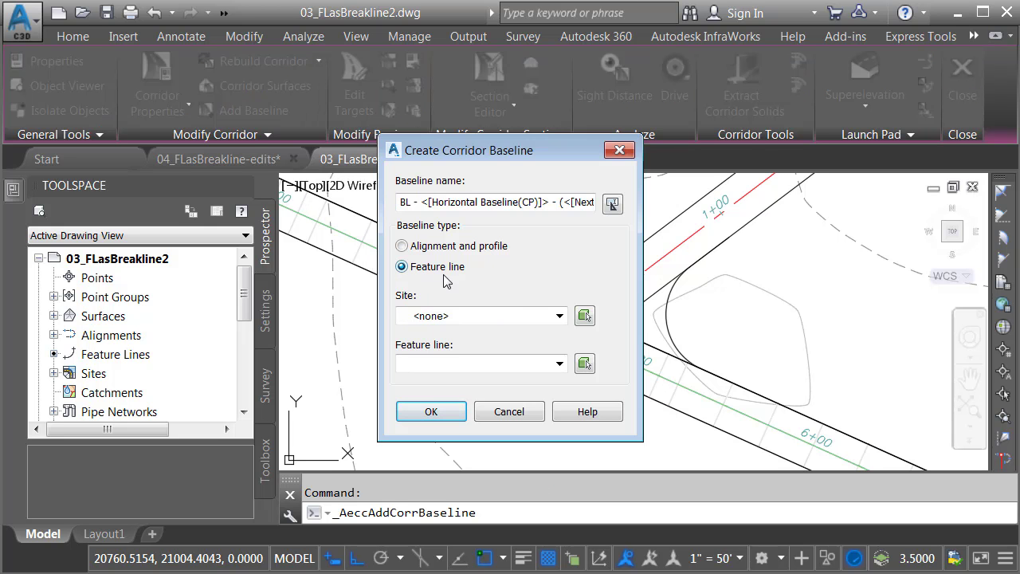
Create the baseline from the extracted left edge-of-pavement feature line, naming the line for Brickville Road's edge of pavement
{"action": "left_click", "coordinate": [584, 363]}
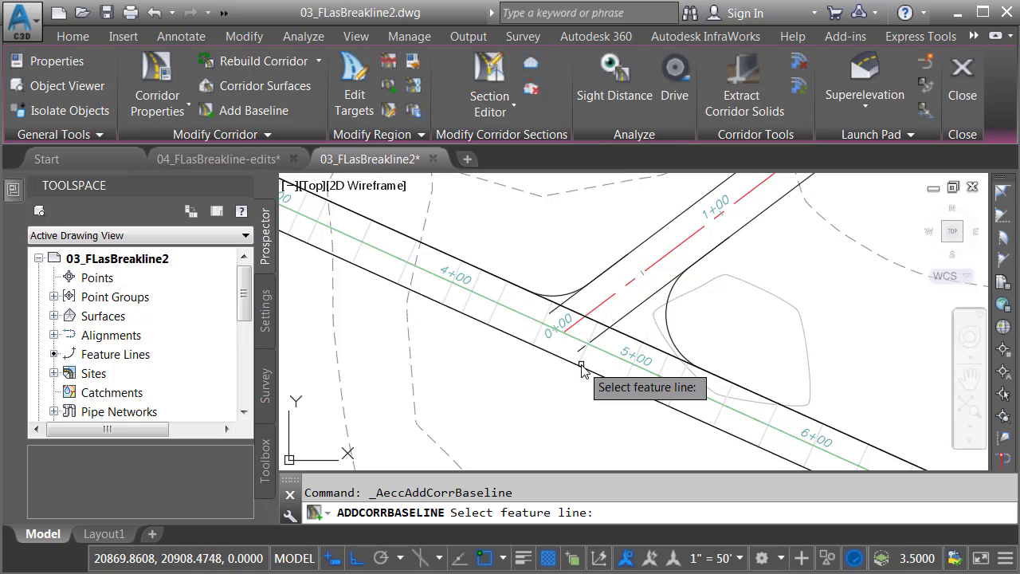
{"action": "left_click", "coordinate": [449, 254]}
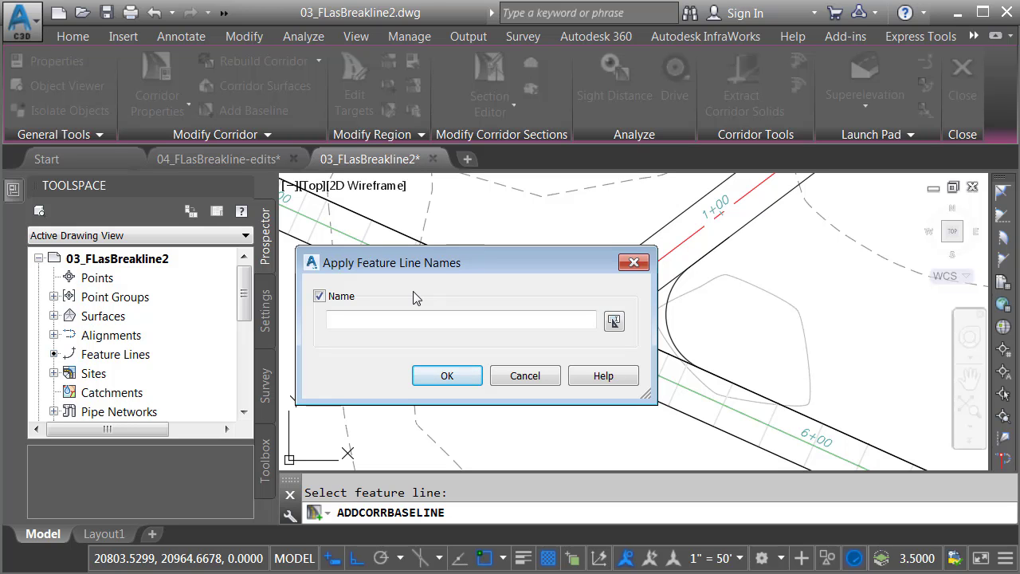
{"action": "left_click", "coordinate": [385, 316]}
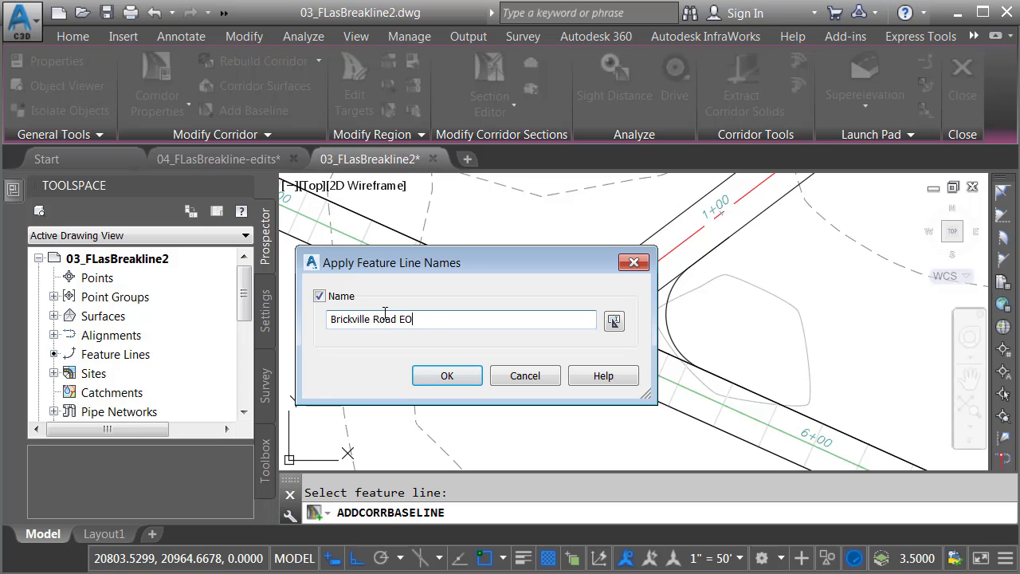
{"action": "left_click", "coordinate": [434, 375]}
{"action": "left_click", "coordinate": [432, 411]}
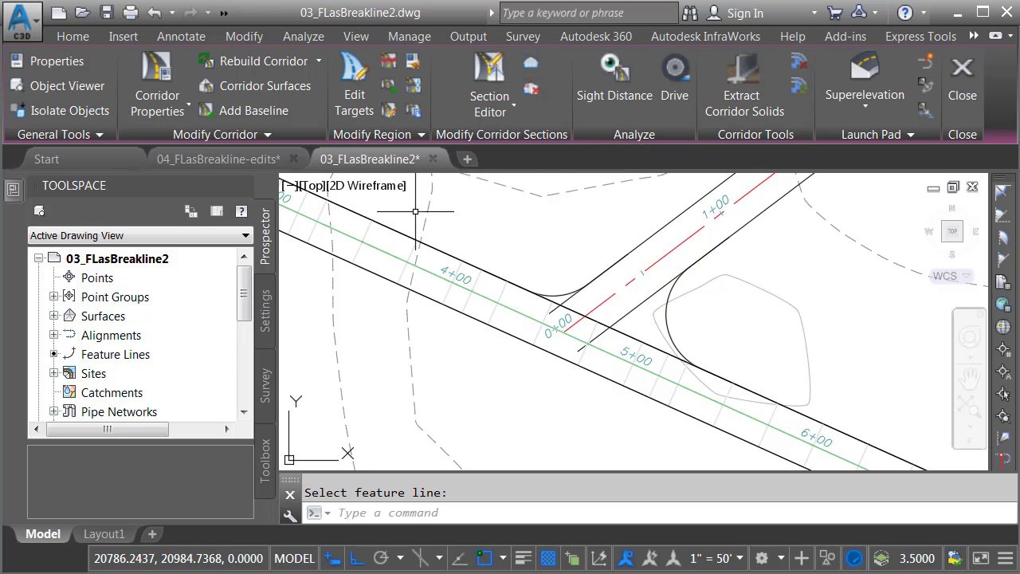
Add a corridor region that fills the new feature line baseline with the CG-Walk-Daylight LT assembly
{"action": "left_click", "coordinate": [389, 88]}
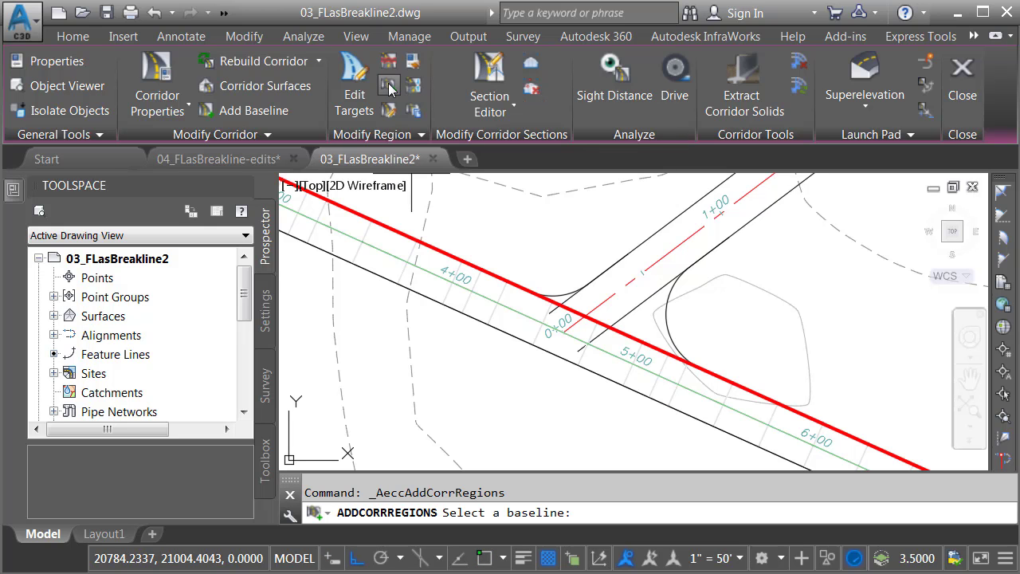
{"action": "left_click", "coordinate": [398, 222]}
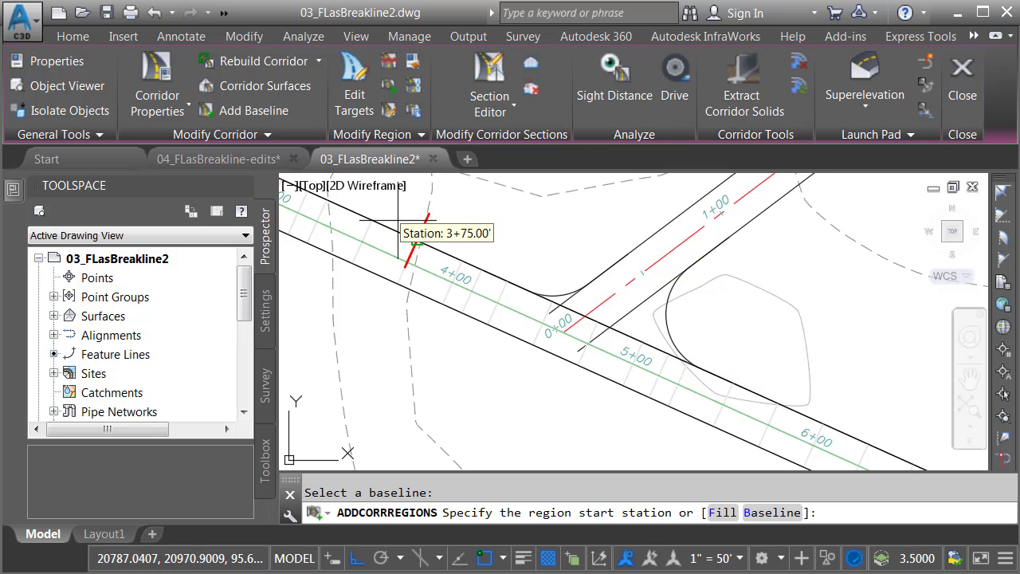
{"action": "left_click", "coordinate": [721, 512]}
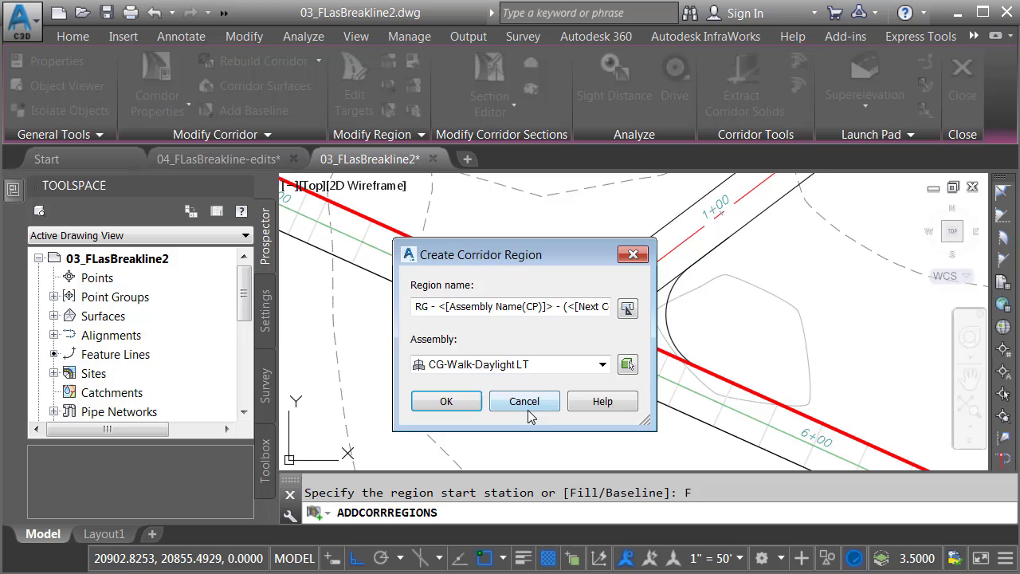
{"action": "left_click", "coordinate": [445, 402]}
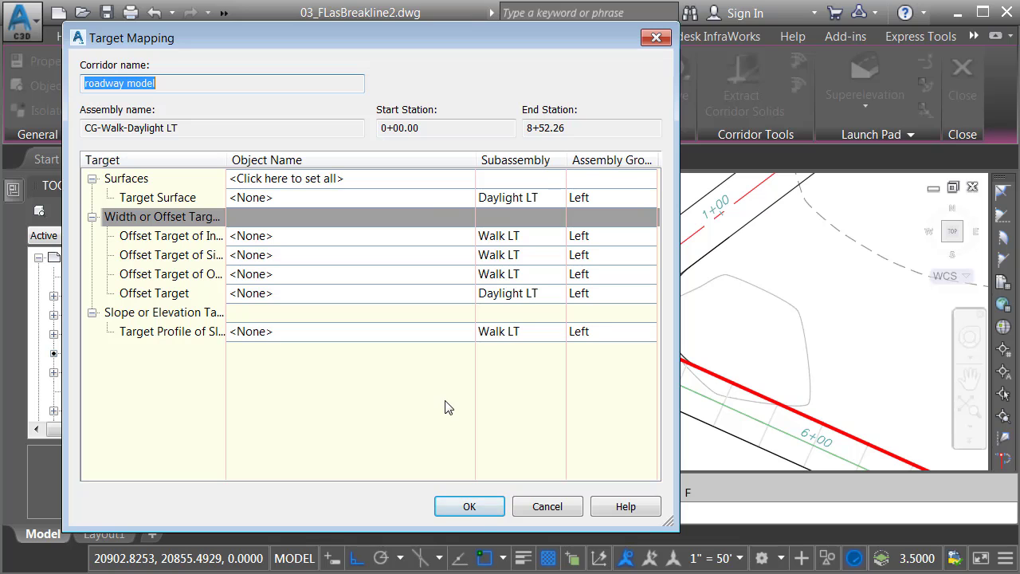
Set the Daylight LT target surface to EG, accept the target mapping, and finish adding regions
{"action": "left_click", "coordinate": [268, 199]}
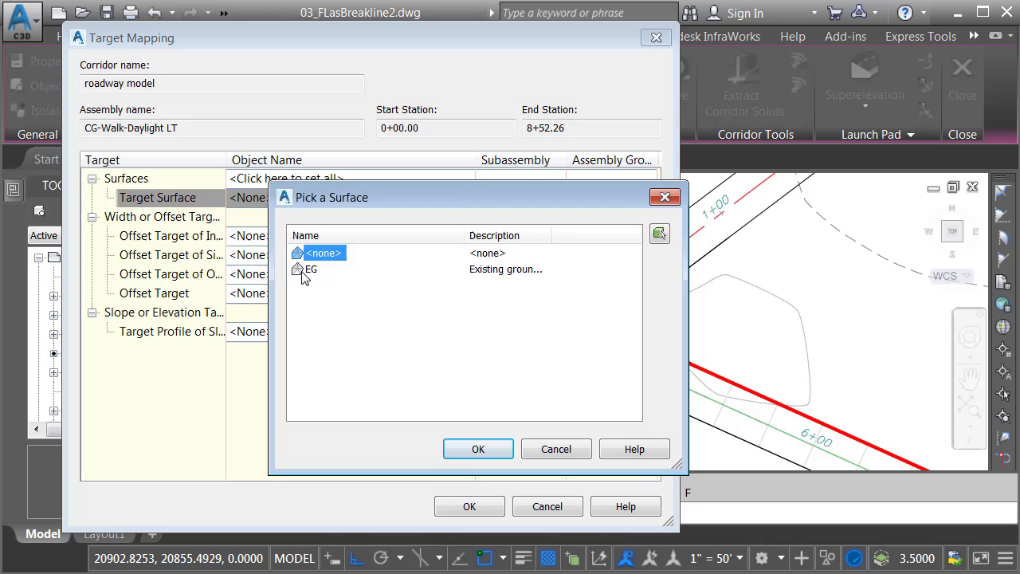
{"action": "left_click", "coordinate": [475, 449]}
{"action": "left_click", "coordinate": [467, 507]}
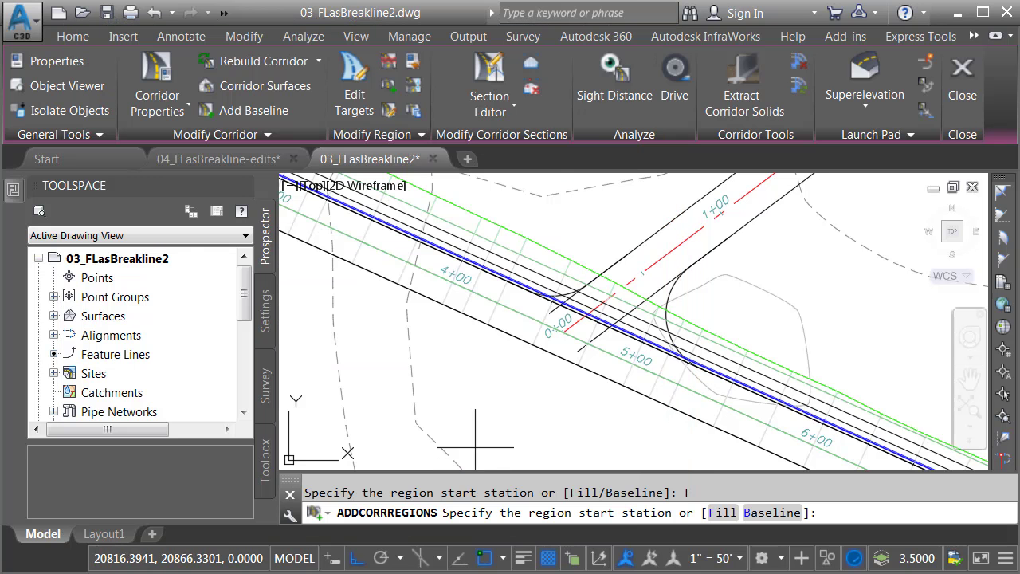
{"action": "scroll", "coordinate": [495, 400], "scroll_direction": "down", "scroll_amount": 2}
{"action": "middle_click_drag", "start_coordinate": [506, 402], "coordinate": [558, 397]}
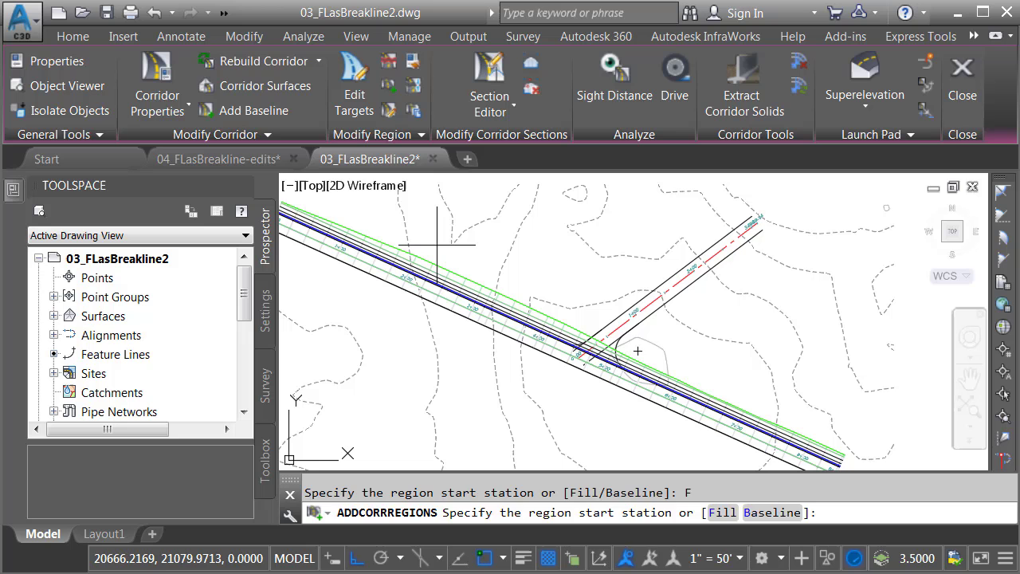
{"action": "key", "text": "Escape"}
Try moving the left curb-and-walk region's start along the feature line baseline and bring it back to station 0+00
{"action": "scroll", "coordinate": [449, 263], "scroll_direction": "up", "scroll_amount": 3}
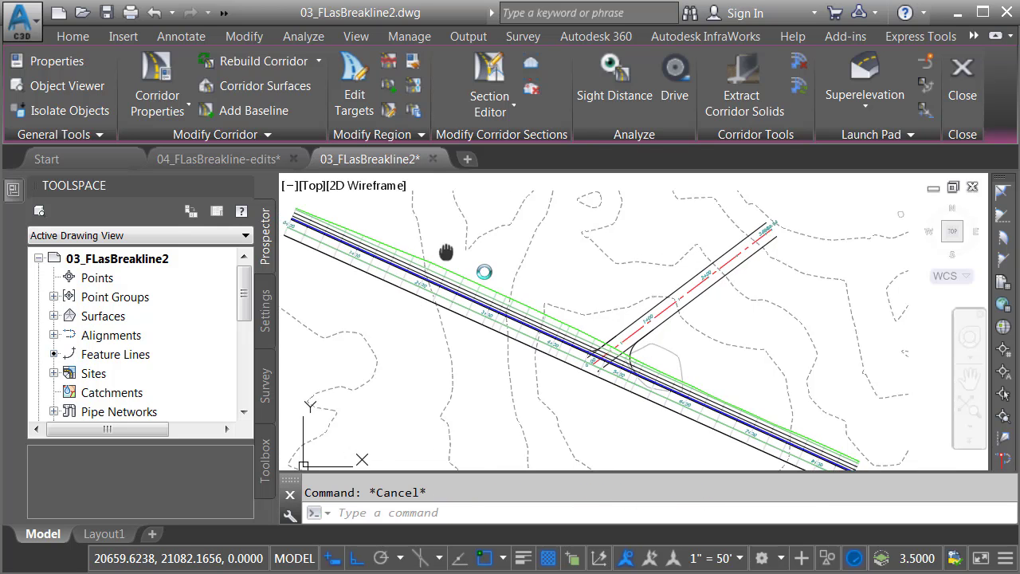
{"action": "middle_click_drag", "start_coordinate": [450, 263], "coordinate": [474, 253]}
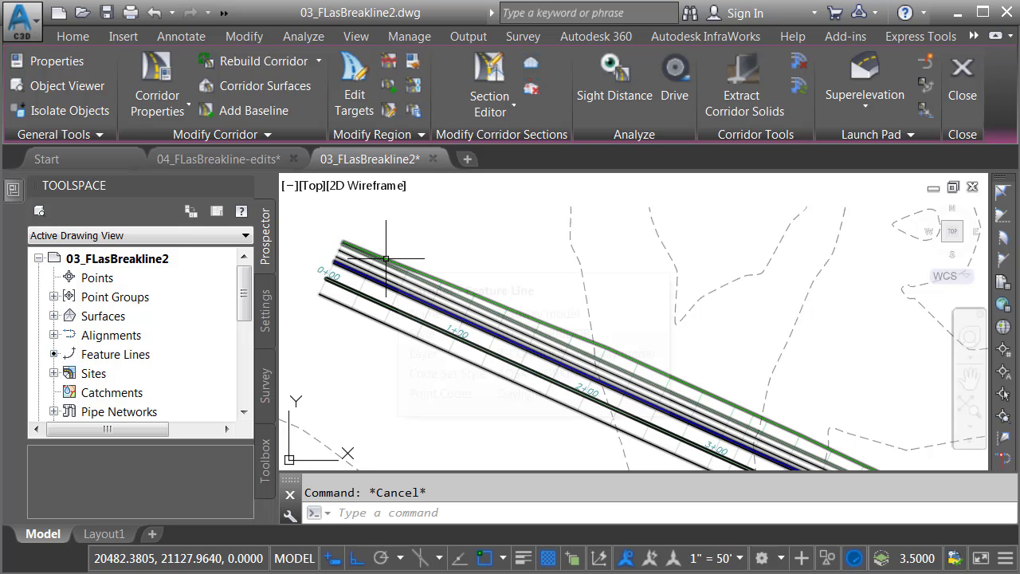
{"action": "left_click", "coordinate": [387, 257]}
{"action": "scroll", "coordinate": [303, 255], "scroll_direction": "up", "scroll_amount": 3}
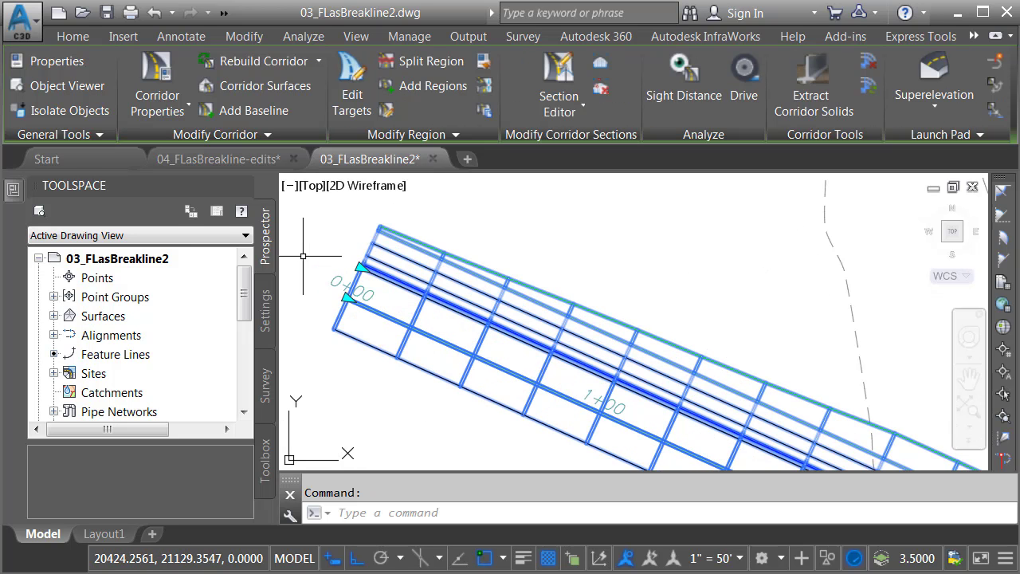
{"action": "left_click", "coordinate": [361, 268]}
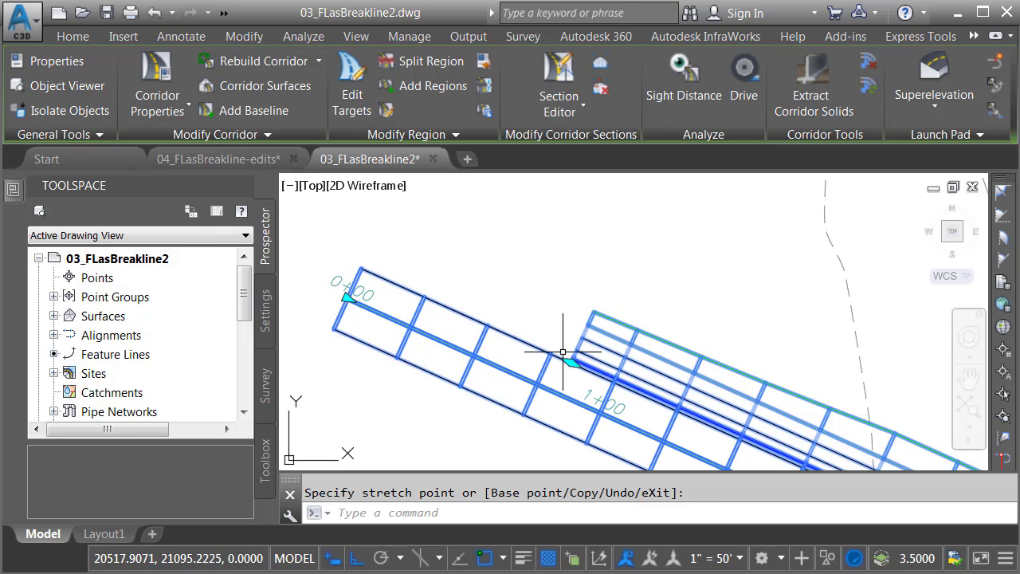
{"action": "left_click", "coordinate": [333, 228]}
{"action": "key", "text": "Escape"}
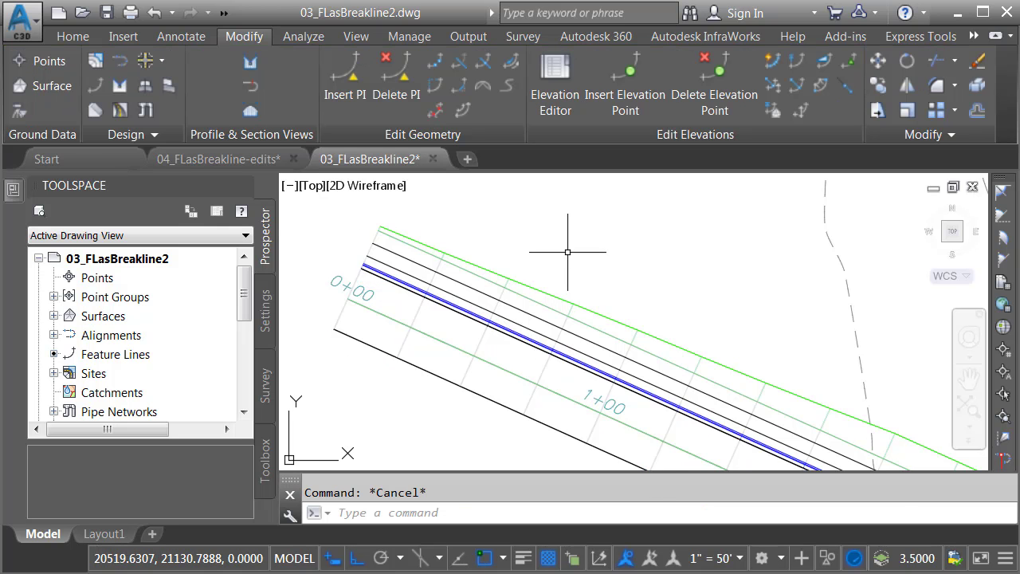
Split the left curb-and-walk region where the western curb return meets Brickville Road, shortly before station 4+50
{"action": "scroll", "coordinate": [562, 249], "scroll_direction": "down", "scroll_amount": 3}
{"action": "scroll", "coordinate": [730, 318], "scroll_direction": "down", "scroll_amount": 2}
{"action": "middle_click_drag", "start_coordinate": [730, 319], "coordinate": [513, 246]}
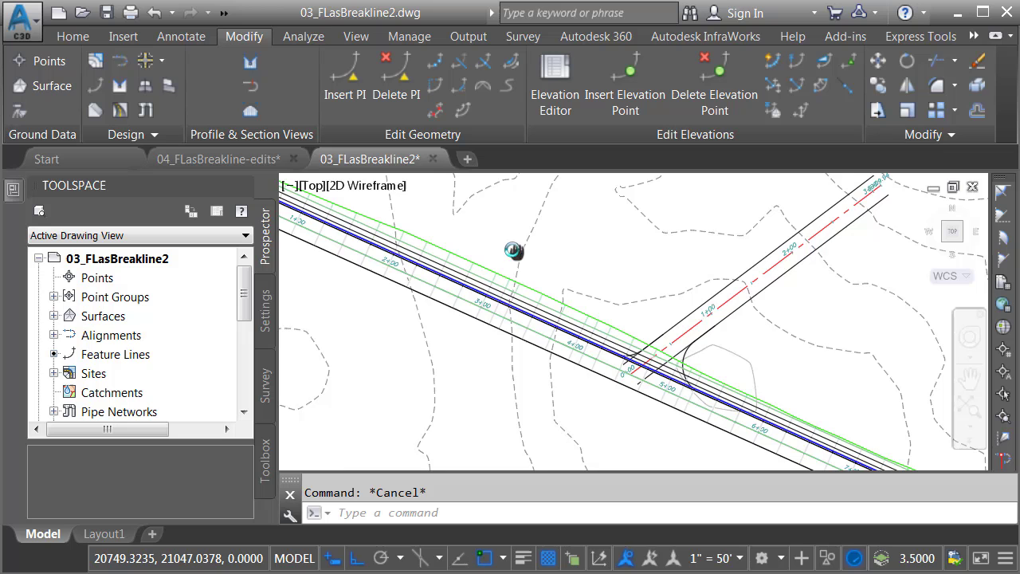
{"action": "scroll", "coordinate": [649, 311], "scroll_direction": "up", "scroll_amount": 5}
{"action": "mouse_move", "coordinate": [661, 360]}
{"action": "middle_mouse_down"}
{"action": "mouse_move", "coordinate": [638, 303]}
{"action": "mouse_move", "coordinate": [600, 264]}
{"action": "middle_mouse_up"}
{"action": "left_click", "coordinate": [120, 110]}
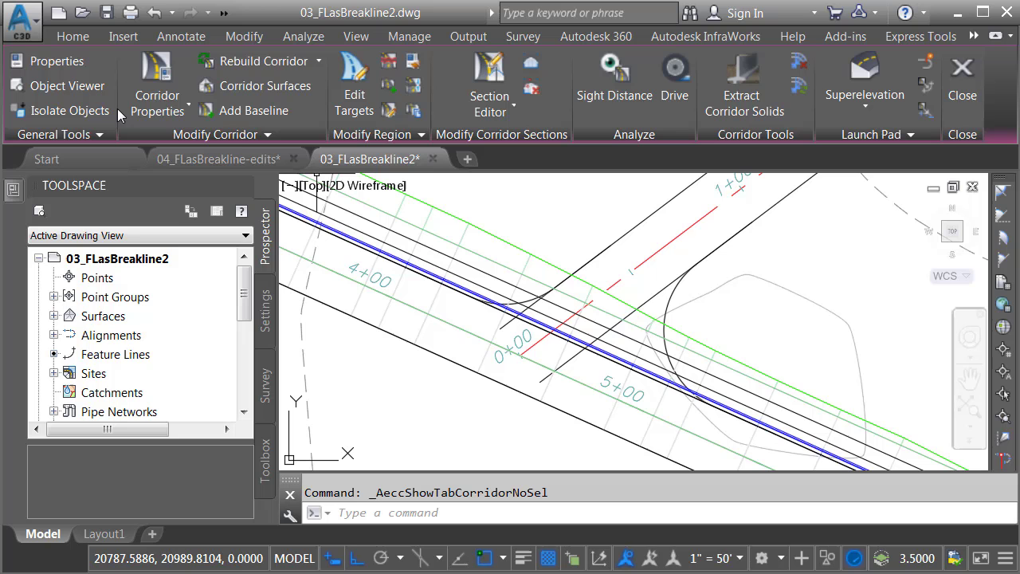
{"action": "left_click", "coordinate": [389, 64]}
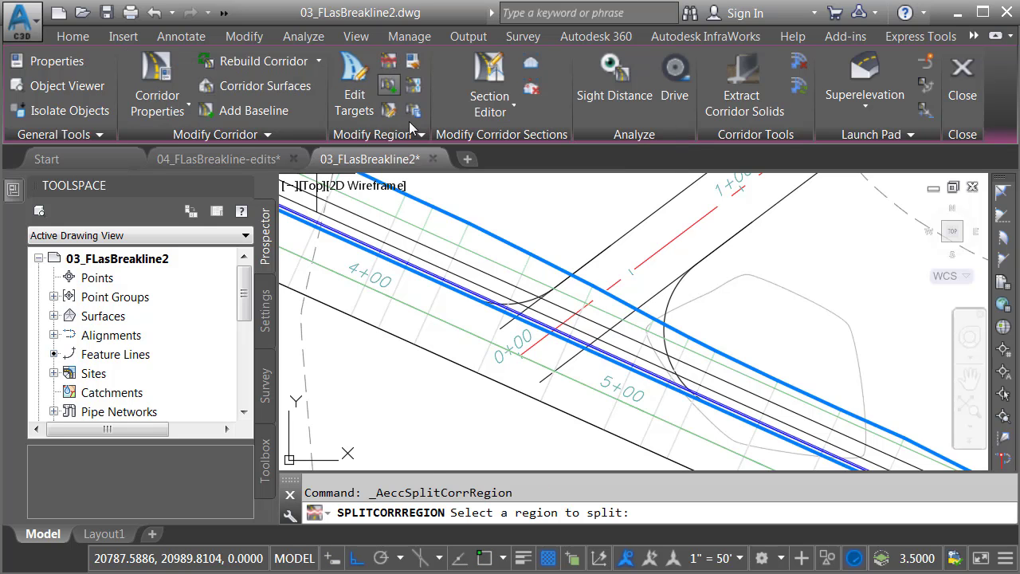
{"action": "left_click", "coordinate": [485, 248]}
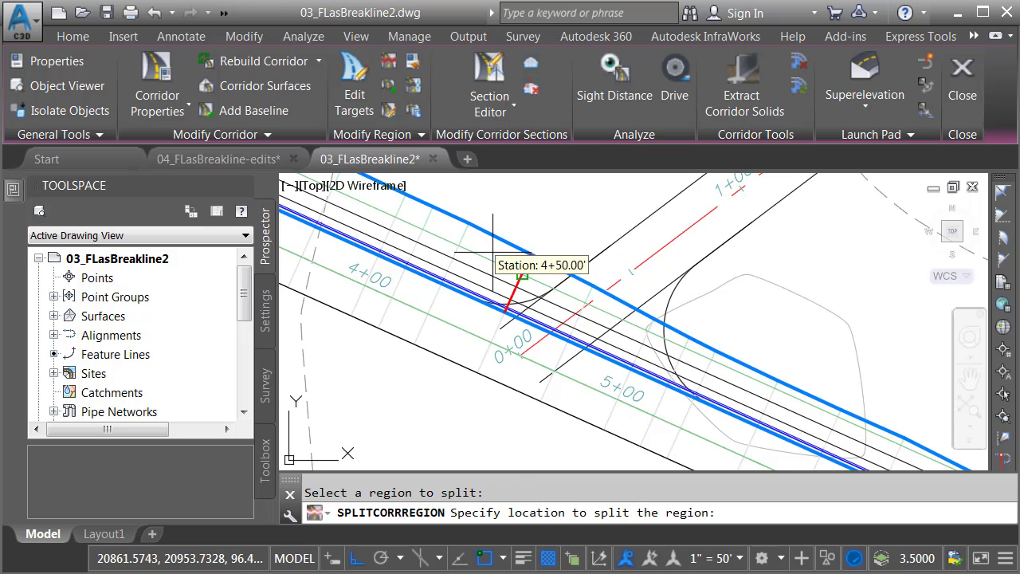
{"action": "scroll", "coordinate": [502, 310], "scroll_direction": "up", "scroll_amount": 3}
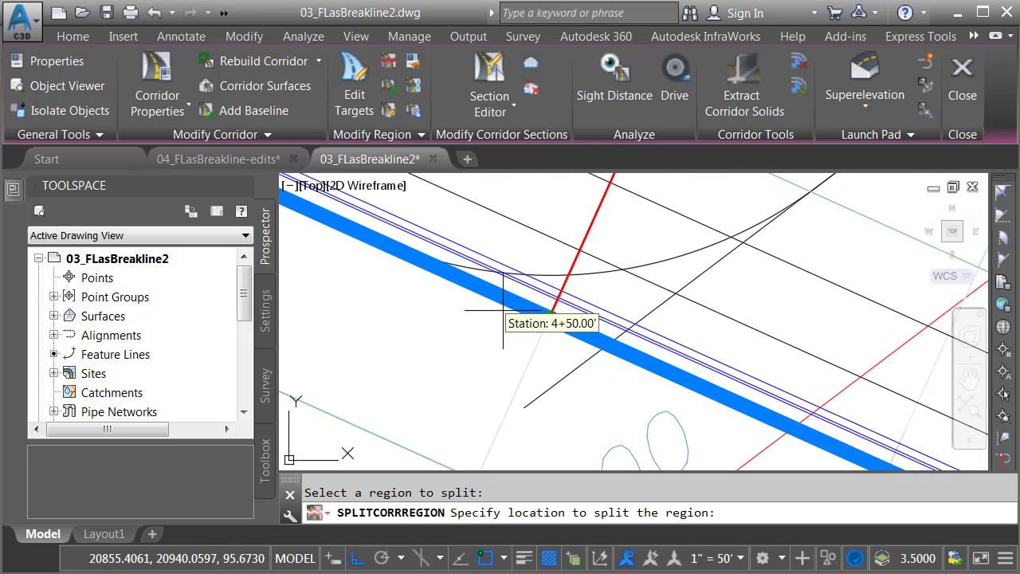
{"action": "left_click", "coordinate": [591, 276]}
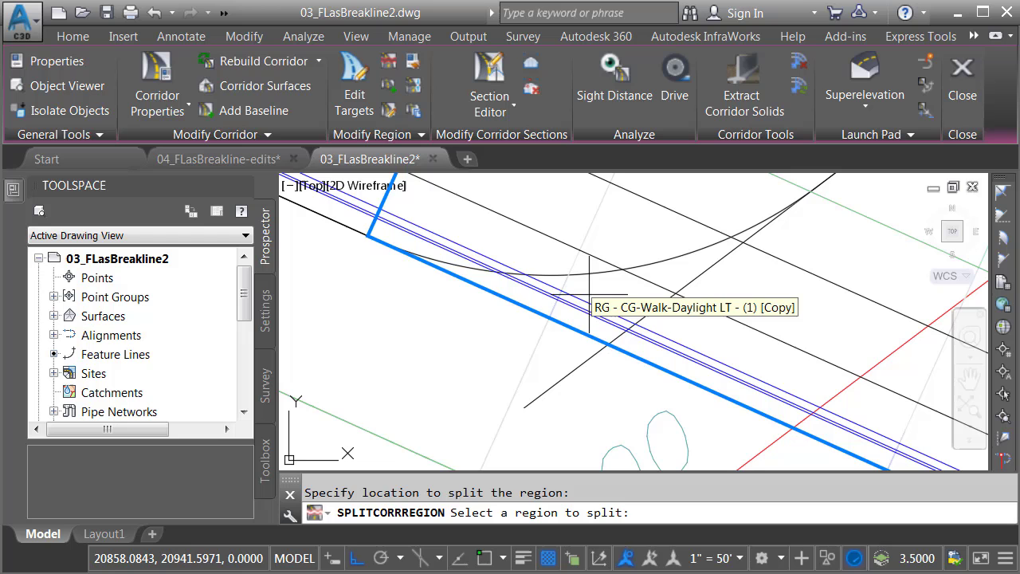
{"action": "key", "text": "Escape"}
Move the second region's start to the end of the eastern curb return, about station 5+32, opening a gap at the intersection
{"action": "middle_click_drag", "start_coordinate": [501, 318], "coordinate": [524, 432]}
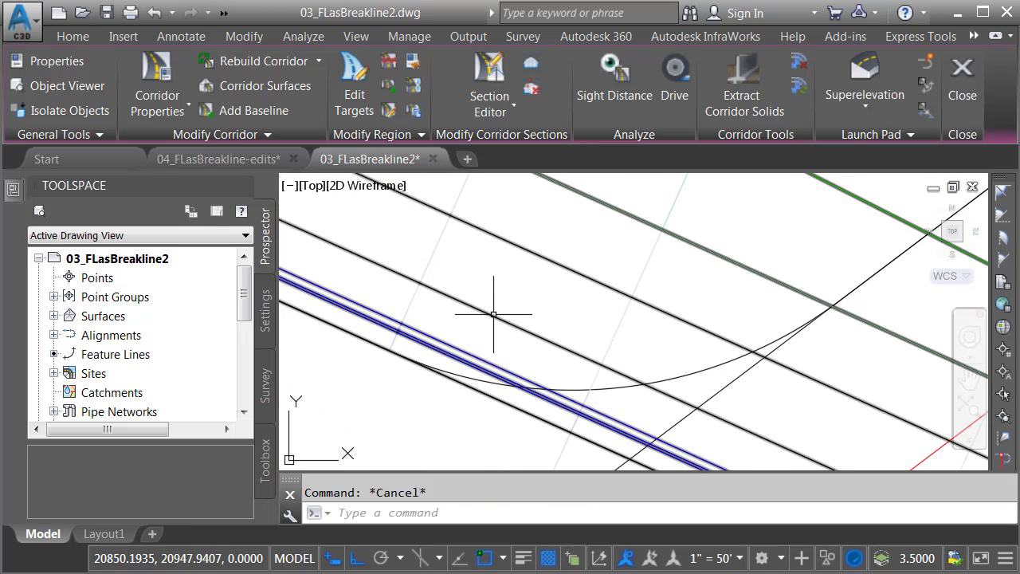
{"action": "left_click", "coordinate": [466, 322]}
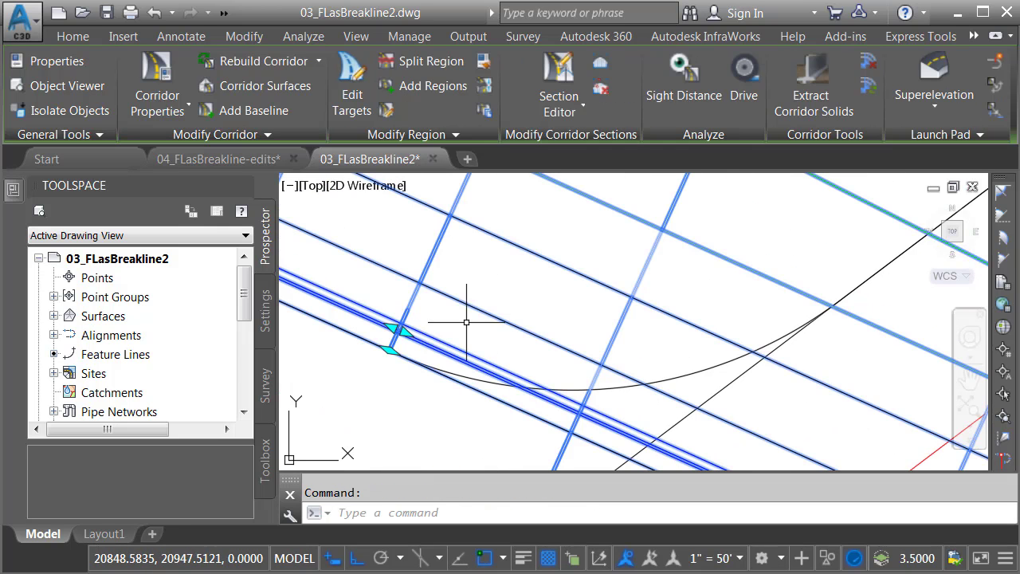
{"action": "left_click", "coordinate": [390, 338]}
{"action": "scroll", "coordinate": [504, 368], "scroll_direction": "down", "scroll_amount": 4}
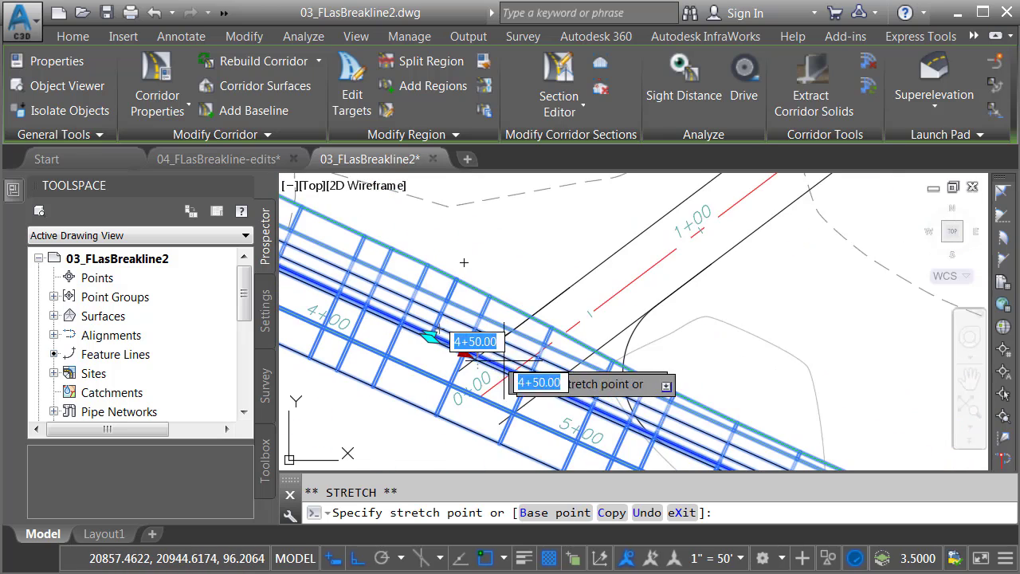
{"action": "scroll", "coordinate": [574, 391], "scroll_direction": "up", "scroll_amount": 8}
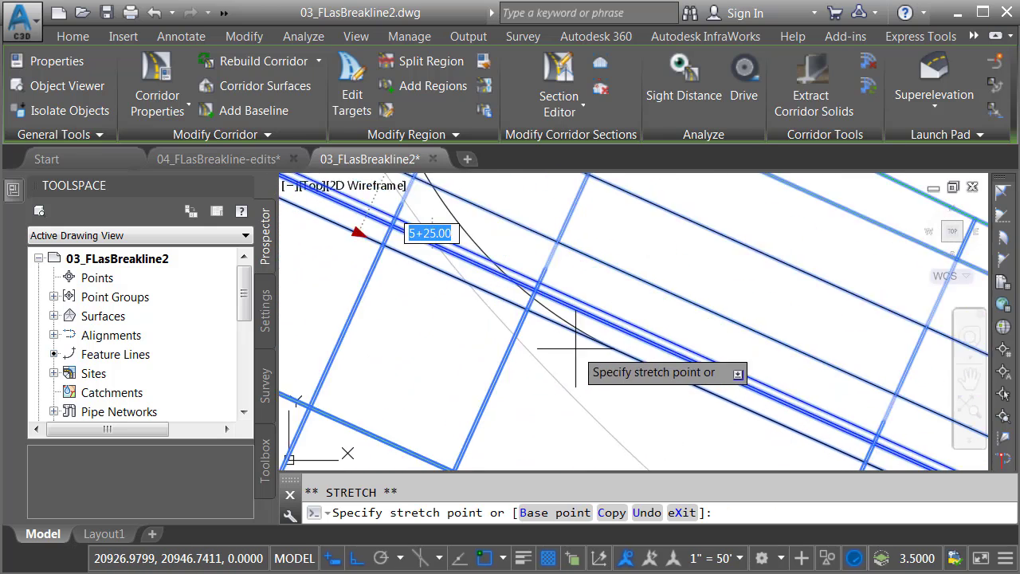
{"action": "scroll", "coordinate": [576, 349], "scroll_direction": "up", "scroll_amount": 3}
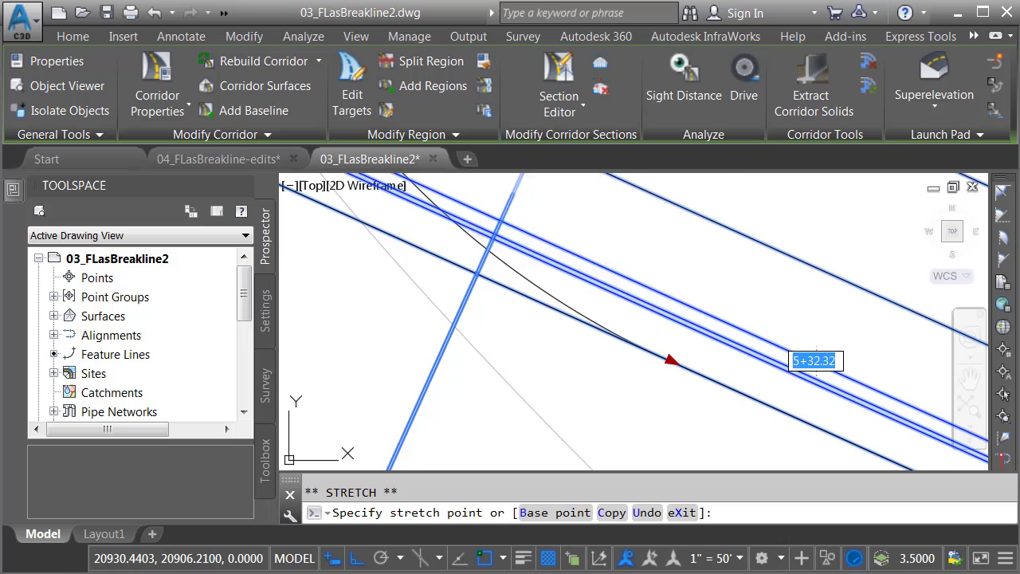
{"action": "left_click", "coordinate": [658, 355]}
{"action": "key", "text": "Escape"}
{"action": "scroll", "coordinate": [550, 354], "scroll_direction": "down", "scroll_amount": 5}
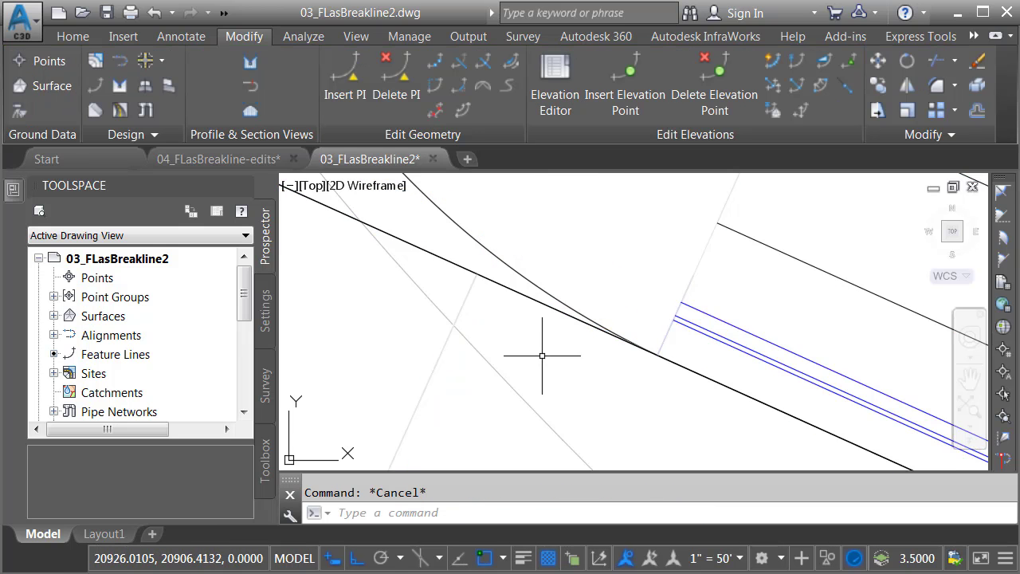
{"action": "middle_click_drag", "start_coordinate": [499, 320], "coordinate": [596, 363]}
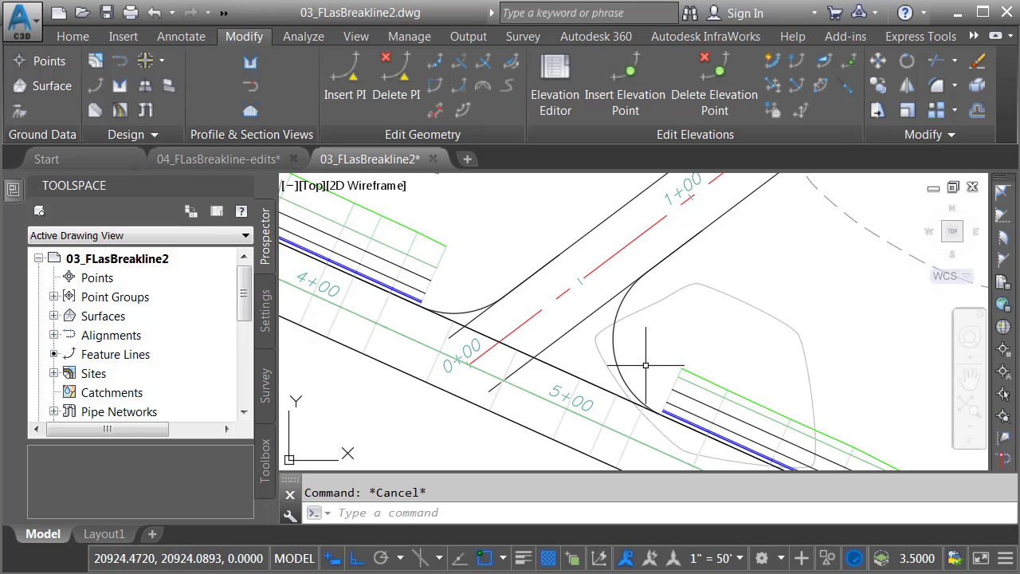
Switch to the 04_FLasBreakline-edits drawing and select the corridor at the intersection to examine its curb return regions
{"action": "mouse_move", "coordinate": [657, 348]}
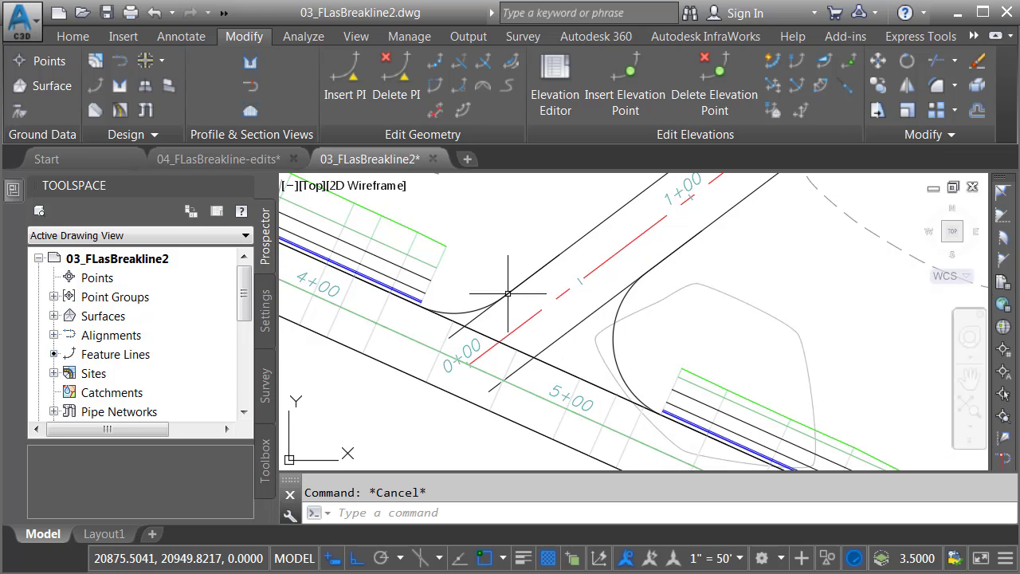
{"action": "left_click", "coordinate": [244, 159]}
{"action": "scroll", "coordinate": [650, 363], "scroll_direction": "up", "scroll_amount": 1}
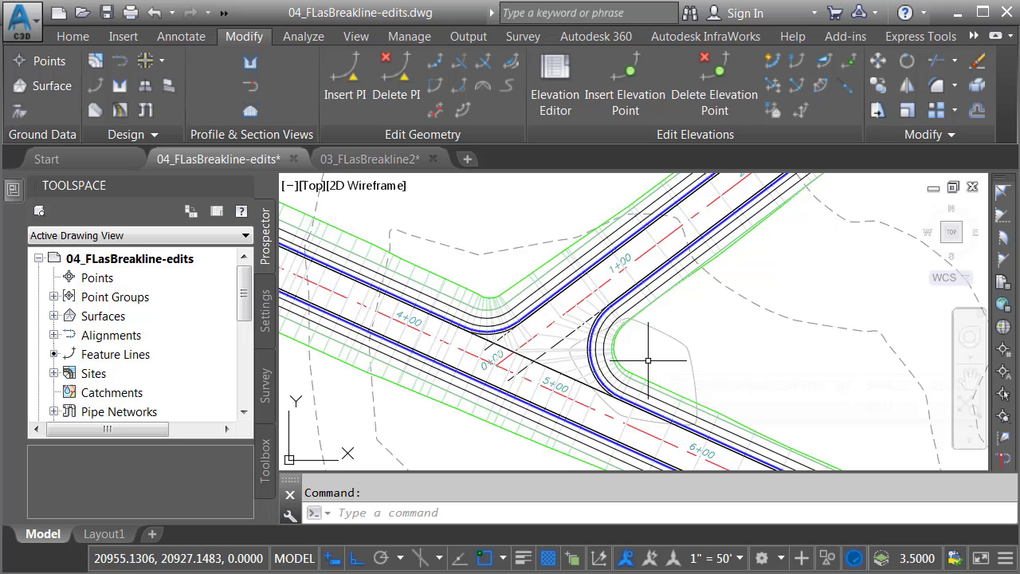
{"action": "left_click", "coordinate": [599, 357]}
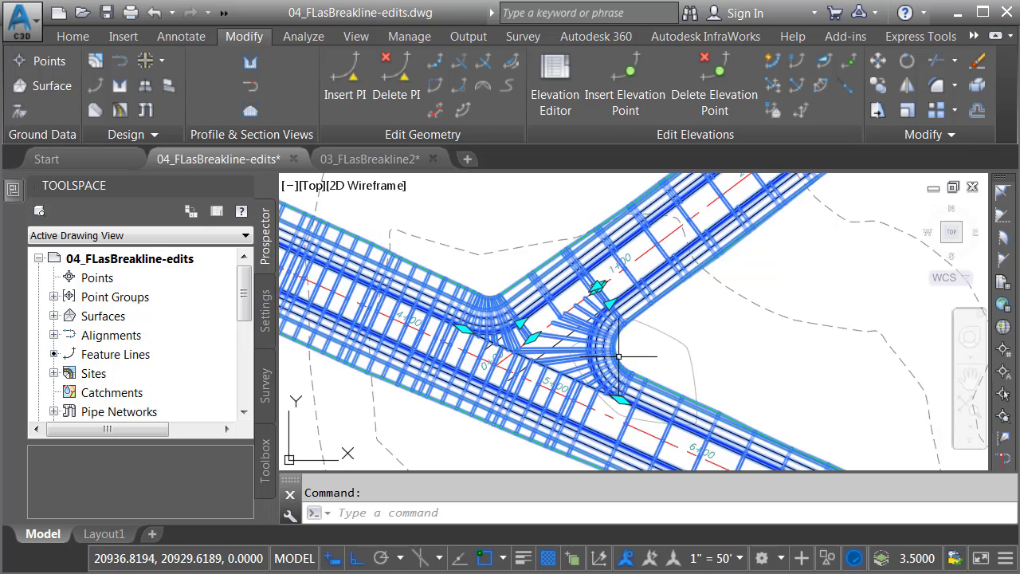
Stretch the northeastern end of the side road's alignment to the centre of the reference circle southeast of it
{"action": "scroll", "coordinate": [678, 346], "scroll_direction": "down", "scroll_amount": 2}
{"action": "mouse_move", "coordinate": [678, 346]}
{"action": "middle_mouse_down"}
{"action": "mouse_move", "coordinate": [654, 359]}
{"action": "mouse_move", "coordinate": [587, 310]}
{"action": "mouse_move", "coordinate": [616, 341]}
{"action": "middle_mouse_up"}
{"action": "key", "text": "Escape"}
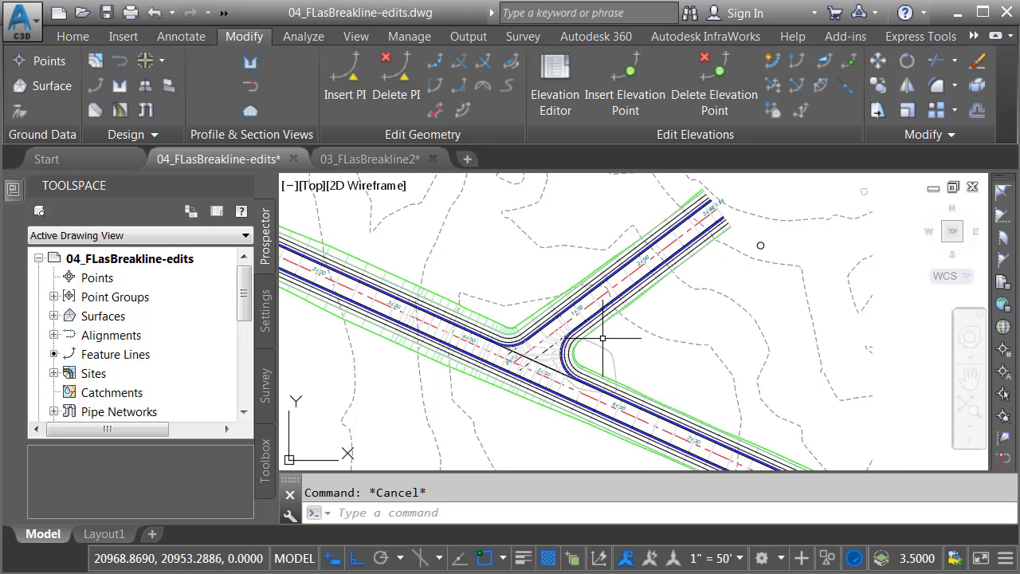
{"action": "mouse_move", "coordinate": [609, 336]}
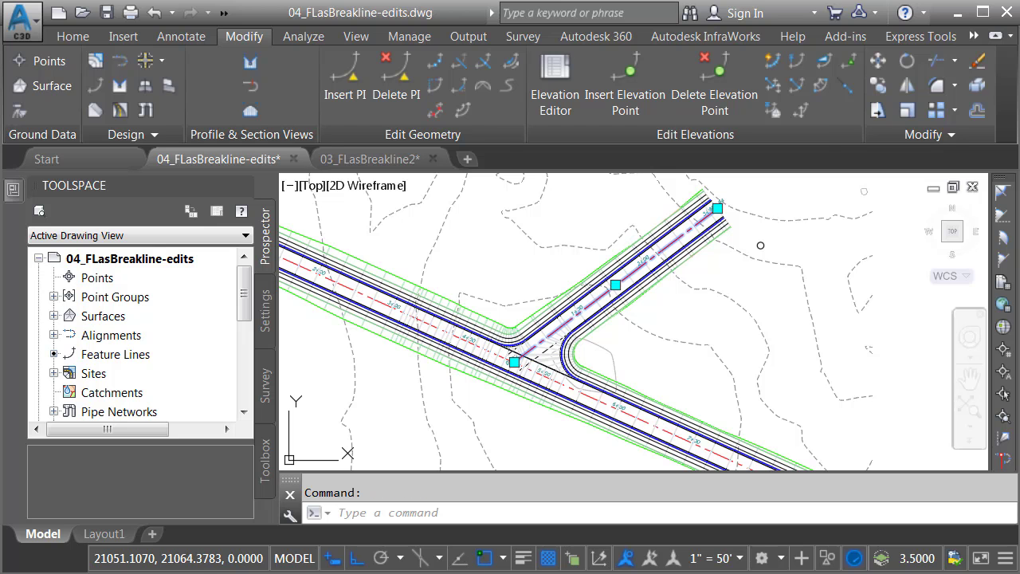
{"action": "left_click", "coordinate": [671, 247]}
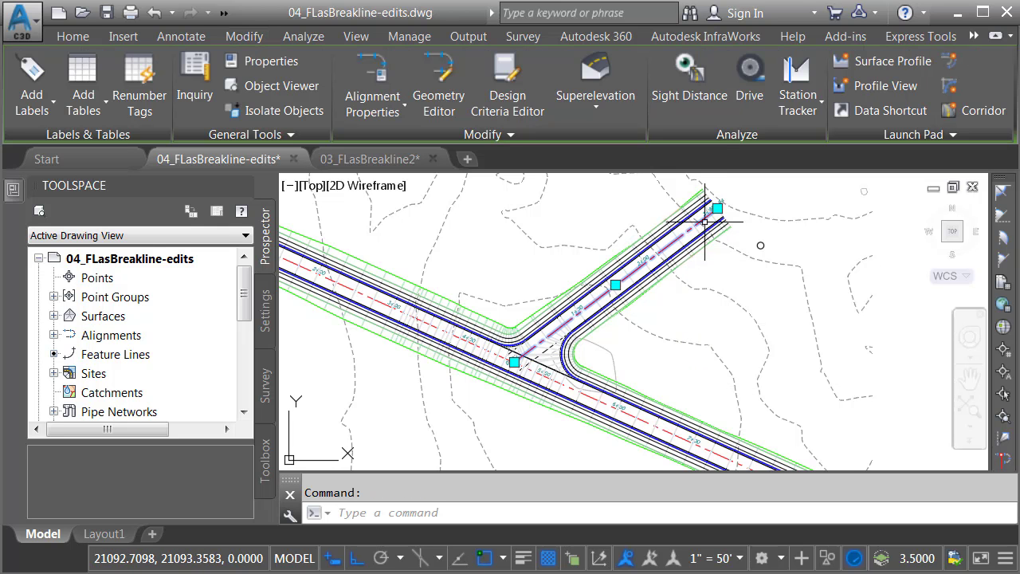
{"action": "left_click", "coordinate": [717, 208]}
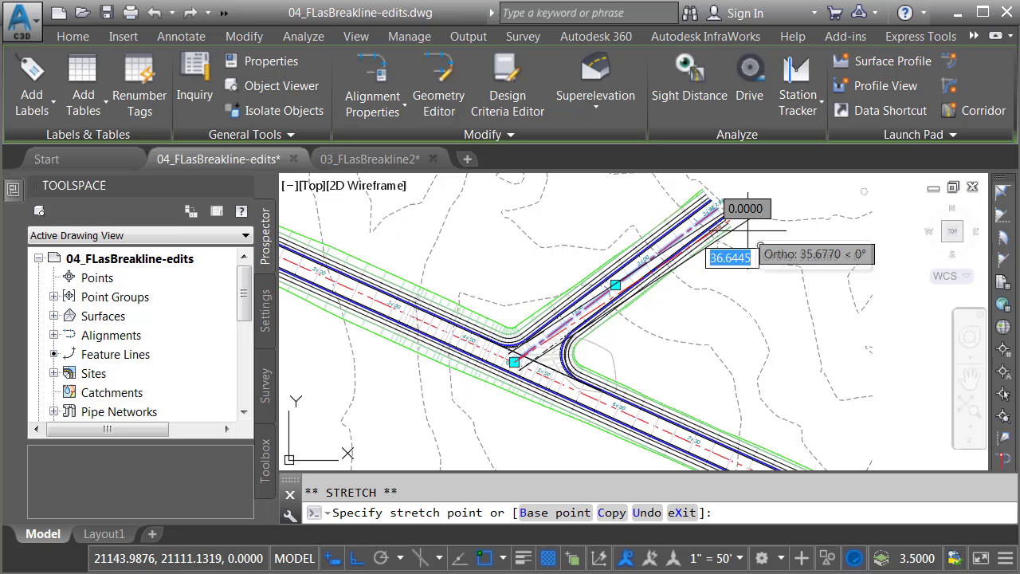
{"action": "left_click", "coordinate": [757, 241]}
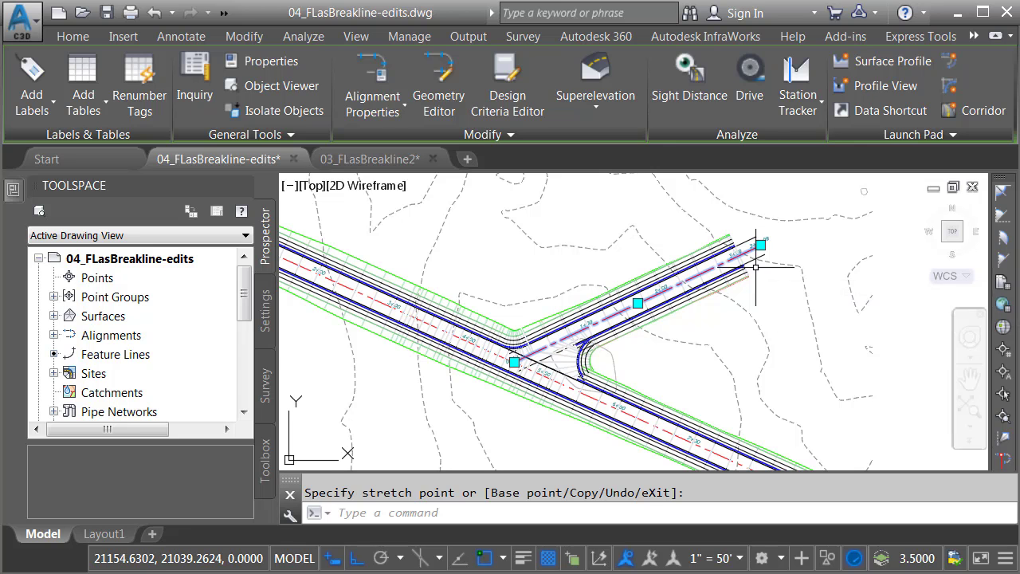
{"action": "key", "text": "Escape"}
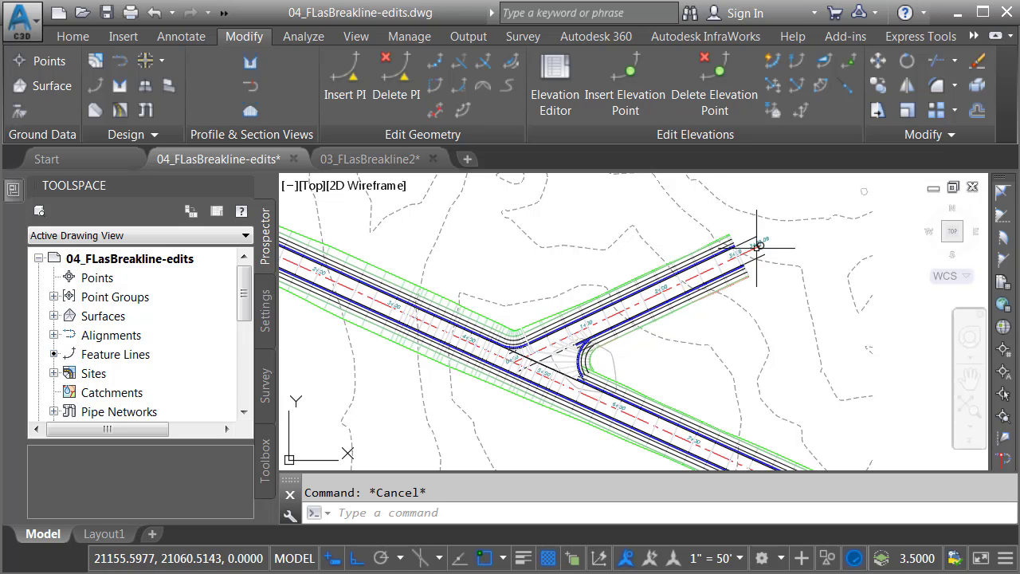
Extend the side road's lane region to the end of its alignment at station 3+32.09
{"action": "scroll", "coordinate": [757, 247], "scroll_direction": "up", "scroll_amount": 5}
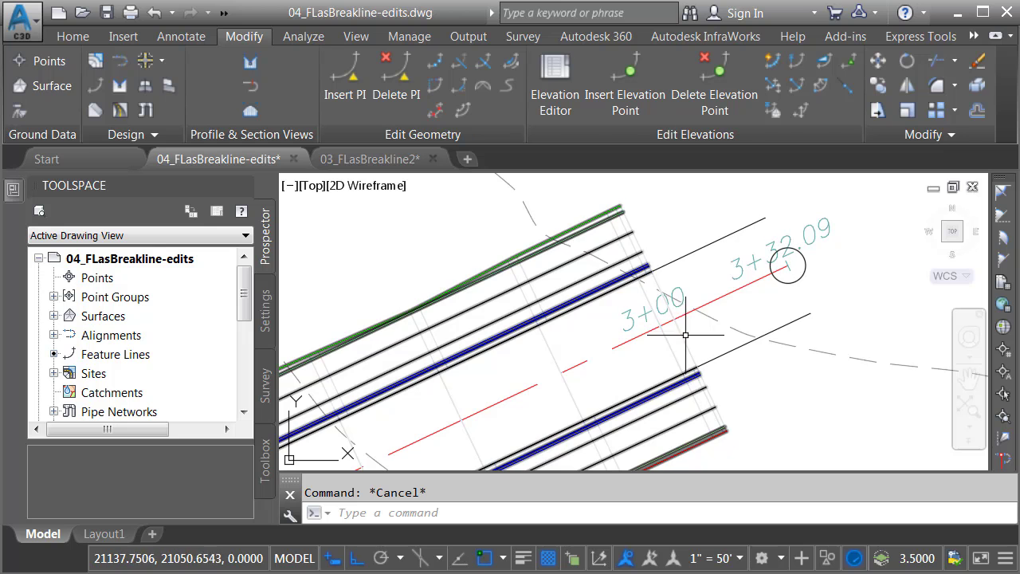
{"action": "left_click", "coordinate": [685, 334]}
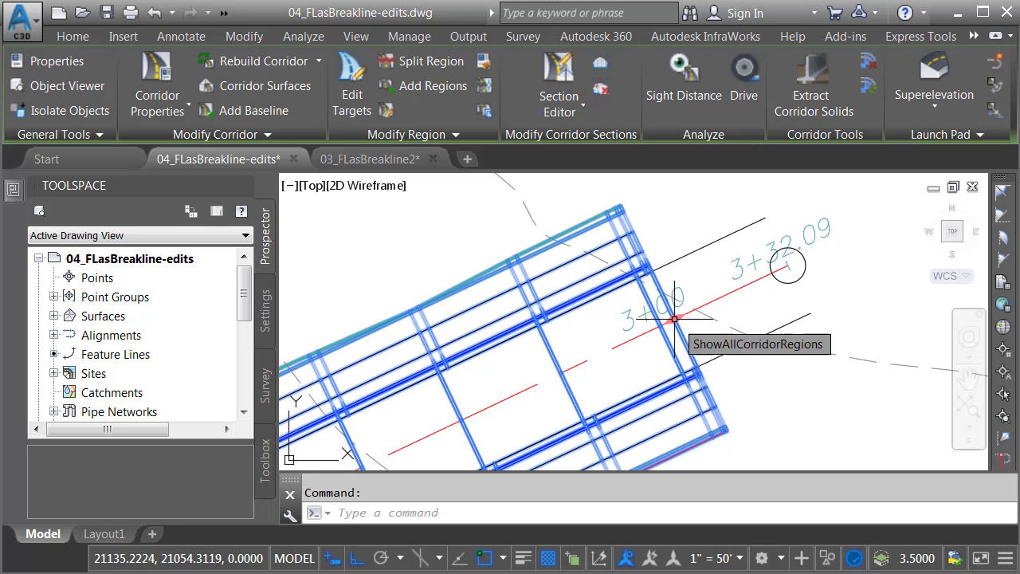
{"action": "left_click", "coordinate": [678, 319]}
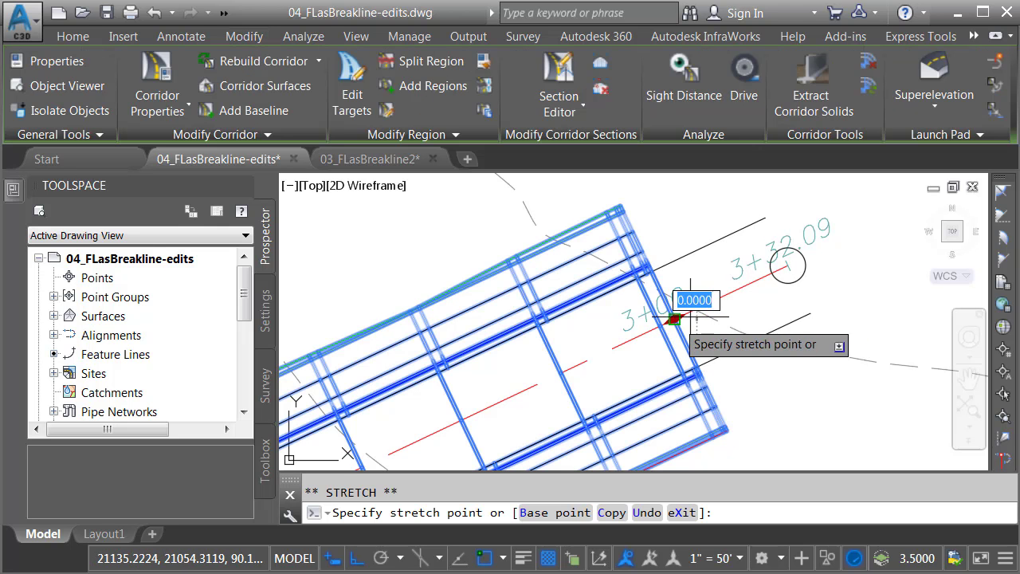
{"action": "left_click", "coordinate": [769, 280]}
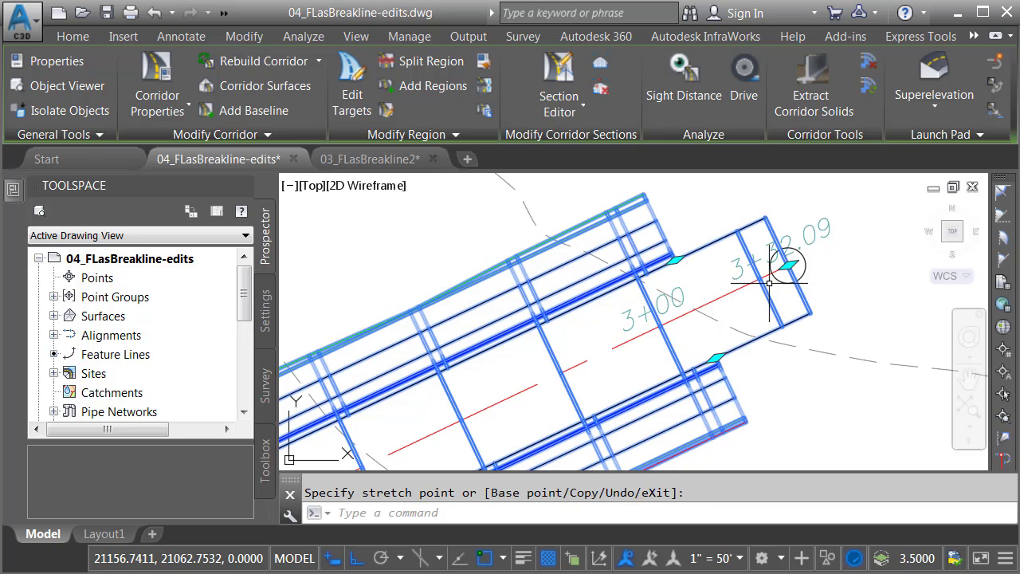
Extend the curb-and-walk regions on both sides of the side road to the northeastern ends of their edge-of-pavement lines
{"action": "left_click", "coordinate": [716, 358]}
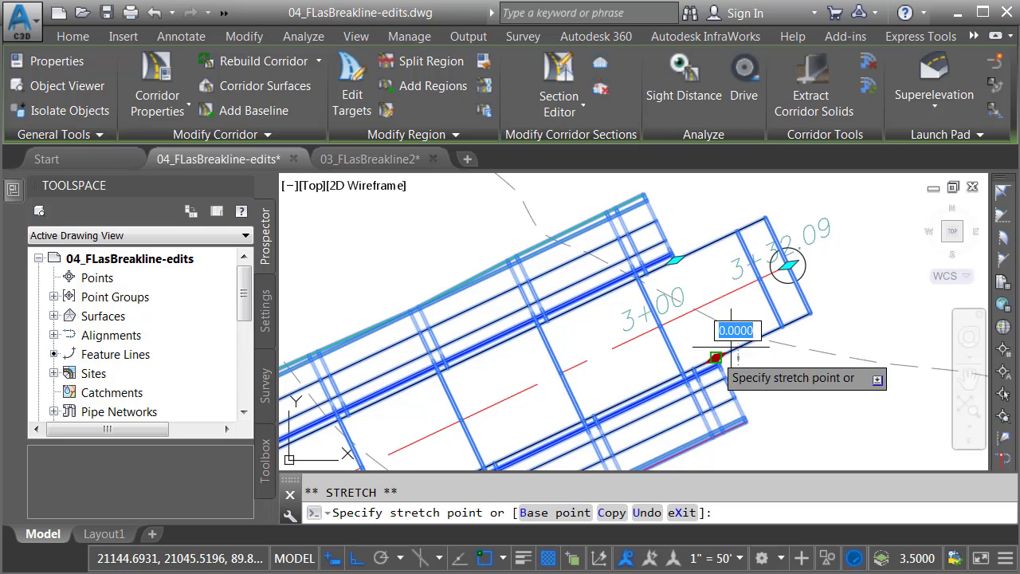
{"action": "left_click", "coordinate": [812, 312]}
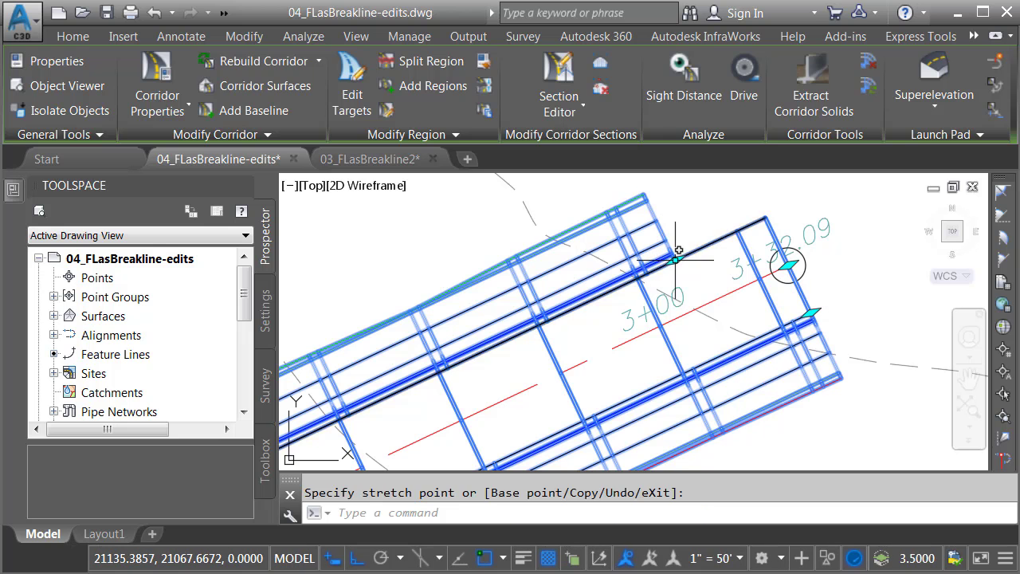
{"action": "left_click", "coordinate": [661, 247]}
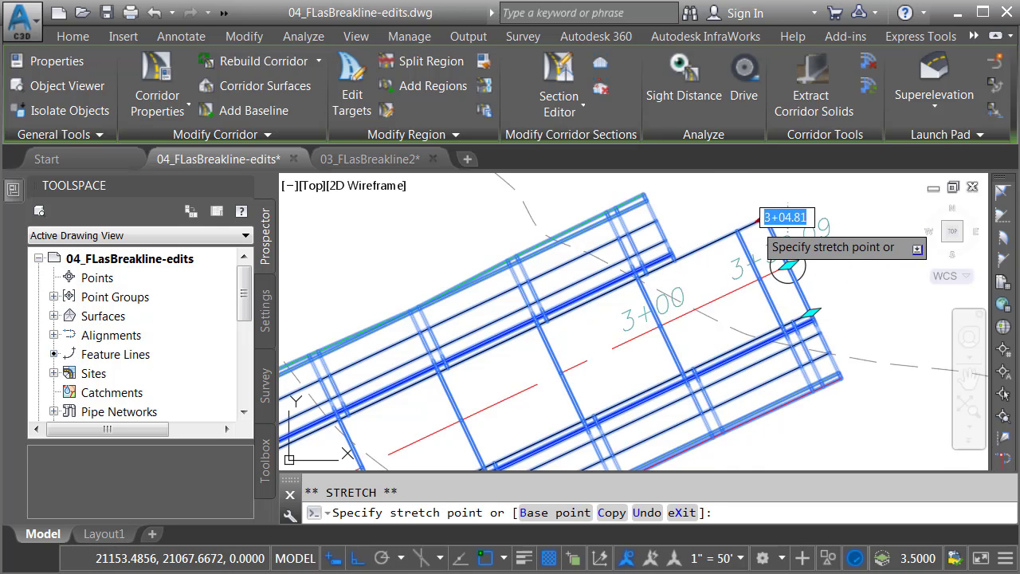
{"action": "left_click", "coordinate": [754, 217]}
Move the start of Brickville Road's eastern curb-and-walk region to the end of the eastern curb return, and extend the return's region to meet it
{"action": "scroll", "coordinate": [709, 298], "scroll_direction": "down", "scroll_amount": 5}
{"action": "middle_click_drag", "start_coordinate": [646, 350], "coordinate": [630, 367]}
{"action": "scroll", "coordinate": [534, 392], "scroll_direction": "up", "scroll_amount": 7}
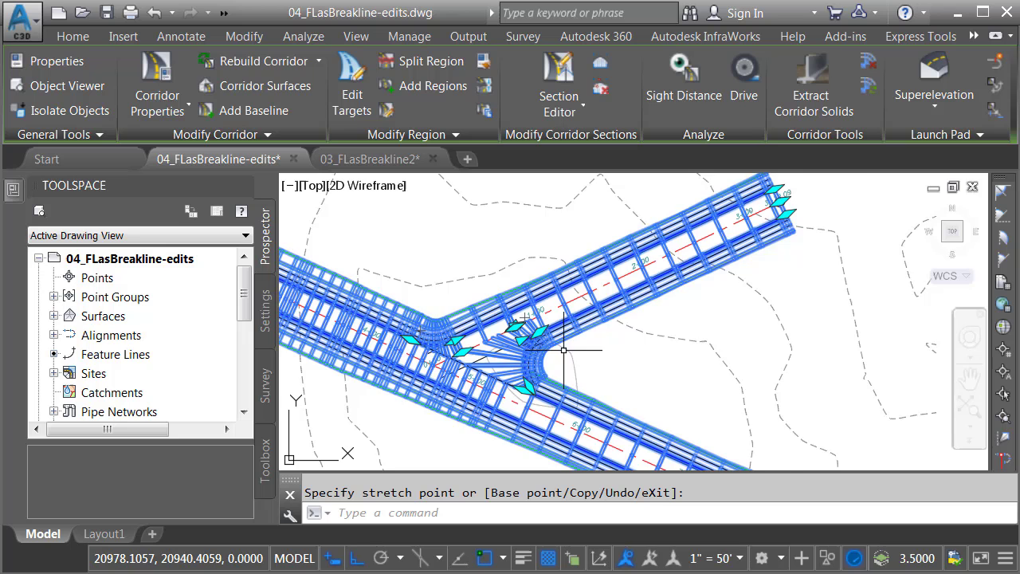
{"action": "middle_click_drag", "start_coordinate": [562, 388], "coordinate": [576, 289]}
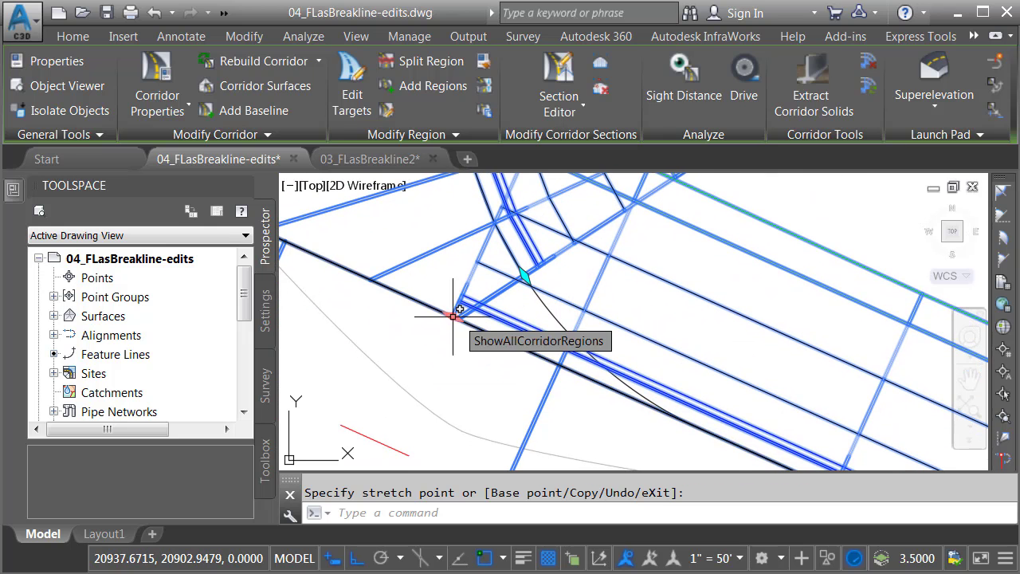
{"action": "left_click", "coordinate": [455, 316]}
{"action": "middle_click_drag", "start_coordinate": [638, 413], "coordinate": [589, 374]}
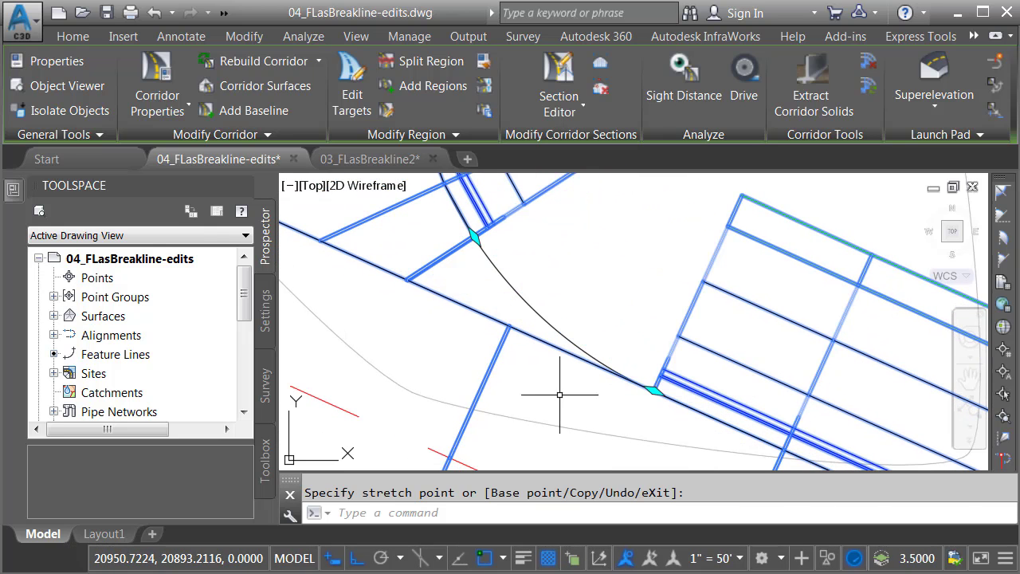
{"action": "left_click", "coordinate": [475, 237]}
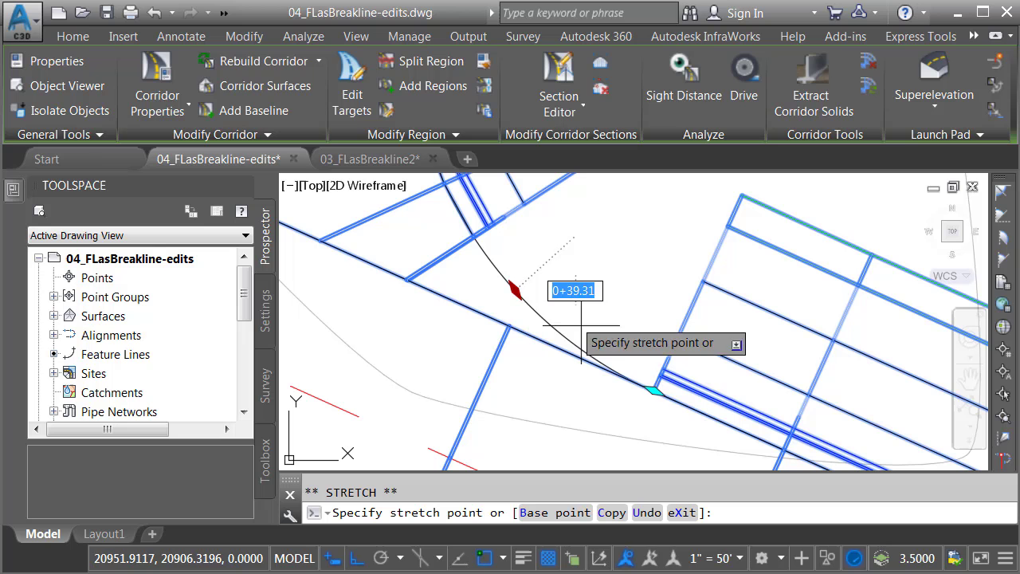
{"action": "left_click", "coordinate": [654, 390]}
Align the side road's lane and curb region boundaries with the eastern curb return's northern end, and extend the return's region there, station 1+04.64
{"action": "mouse_move", "coordinate": [597, 417]}
{"action": "middle_mouse_down"}
{"action": "mouse_move", "coordinate": [597, 365]}
{"action": "mouse_move", "coordinate": [537, 428]}
{"action": "mouse_move", "coordinate": [496, 335]}
{"action": "middle_mouse_up"}
{"action": "scroll", "coordinate": [453, 292], "scroll_direction": "up", "scroll_amount": 2}
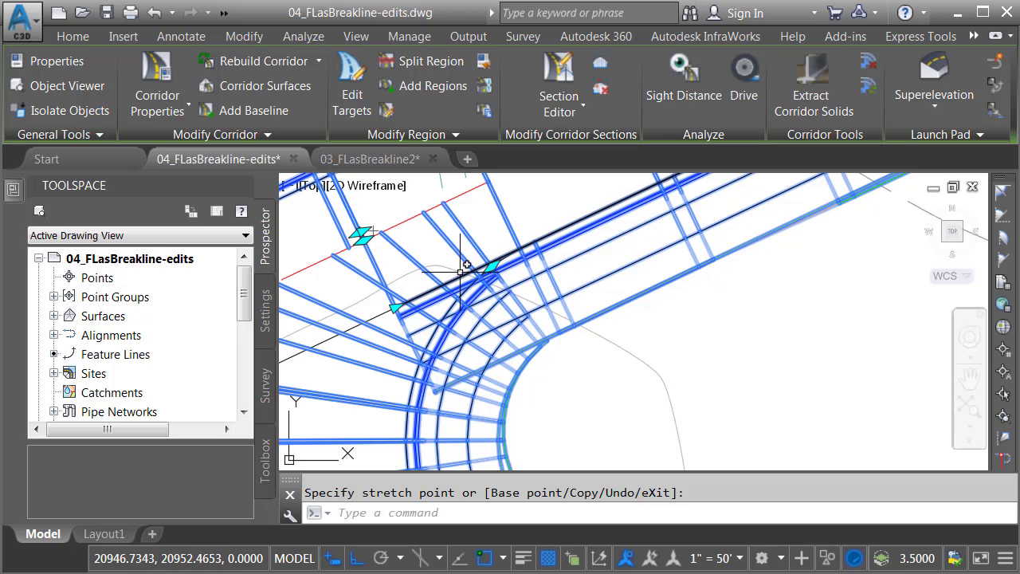
{"action": "left_click", "coordinate": [363, 236]}
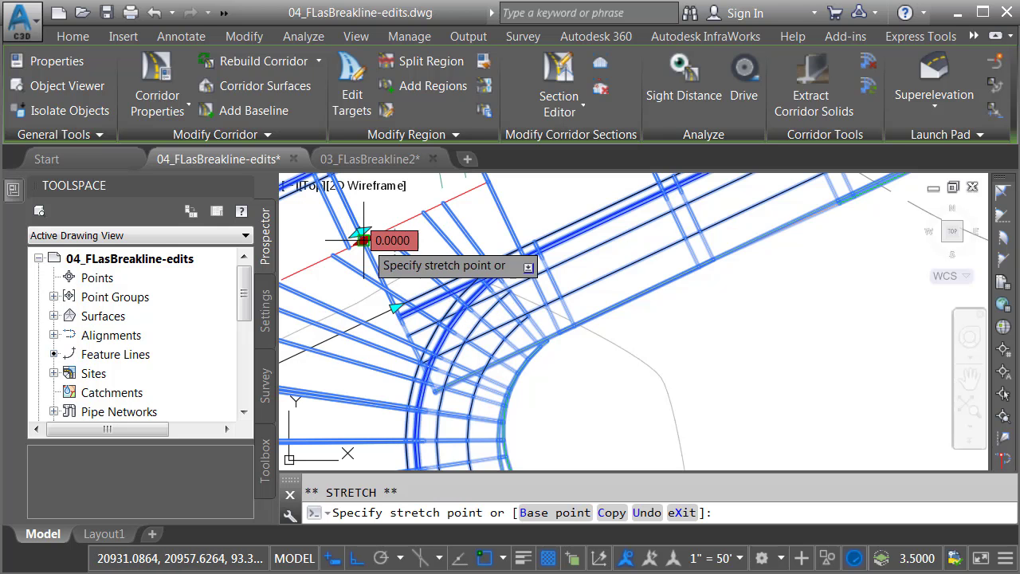
{"action": "scroll", "coordinate": [510, 273], "scroll_direction": "up", "scroll_amount": 3}
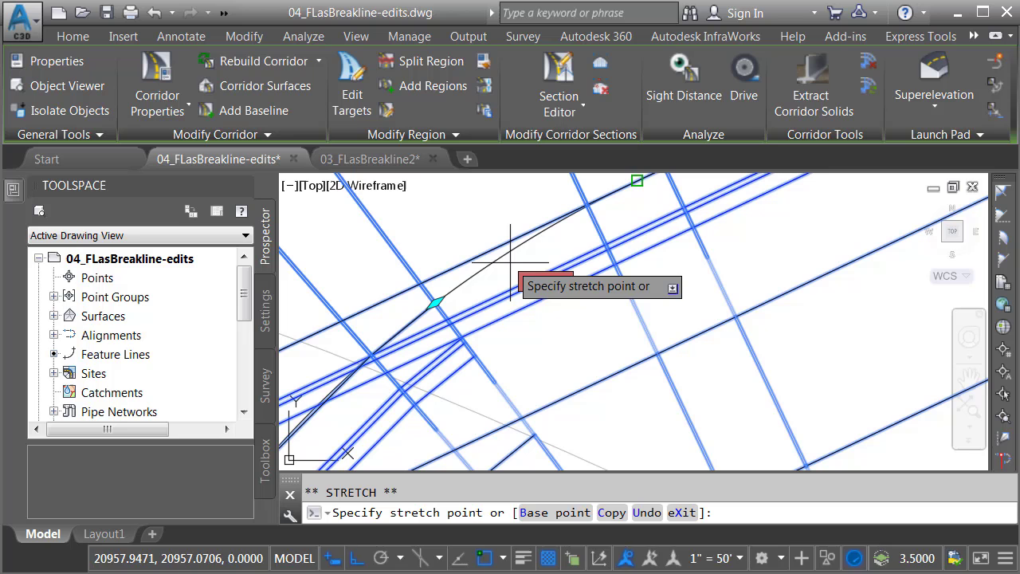
{"action": "left_click", "coordinate": [453, 298]}
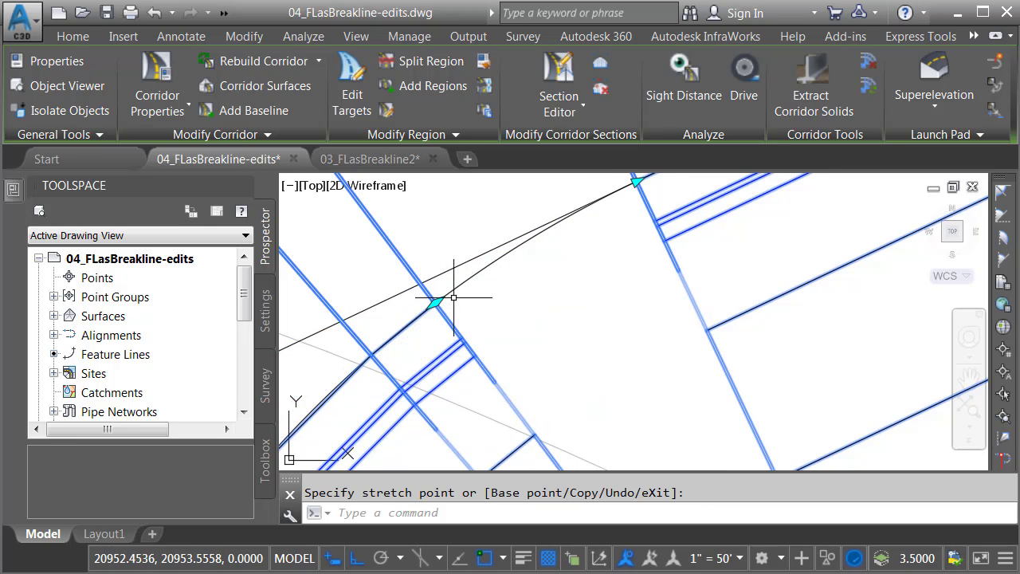
{"action": "left_click", "coordinate": [435, 303]}
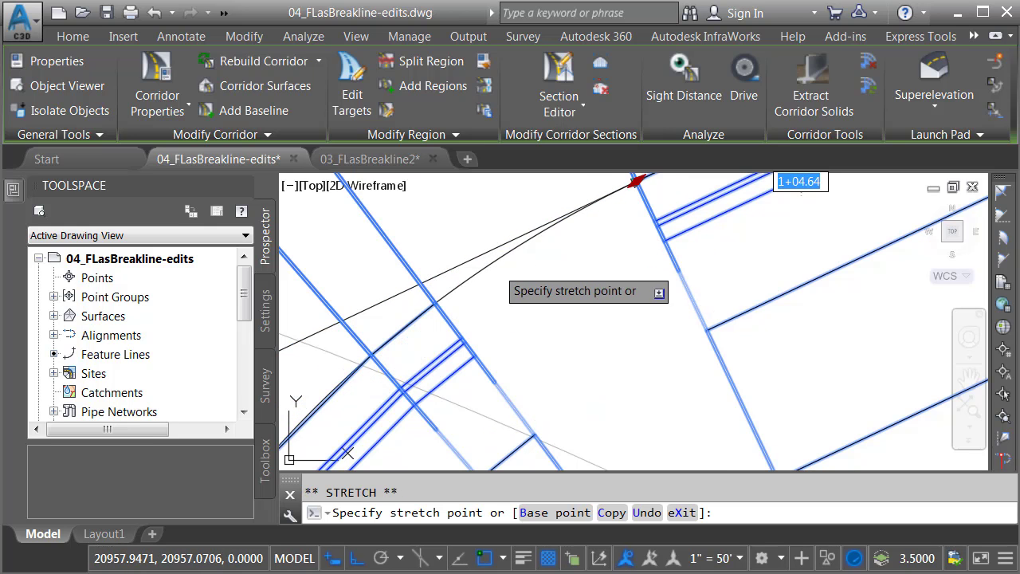
{"action": "left_click", "coordinate": [576, 303]}
Snap the western curb return region's side road end to the end of its curve, at station 0+55.00
{"action": "scroll", "coordinate": [581, 289], "scroll_direction": "down", "scroll_amount": 4}
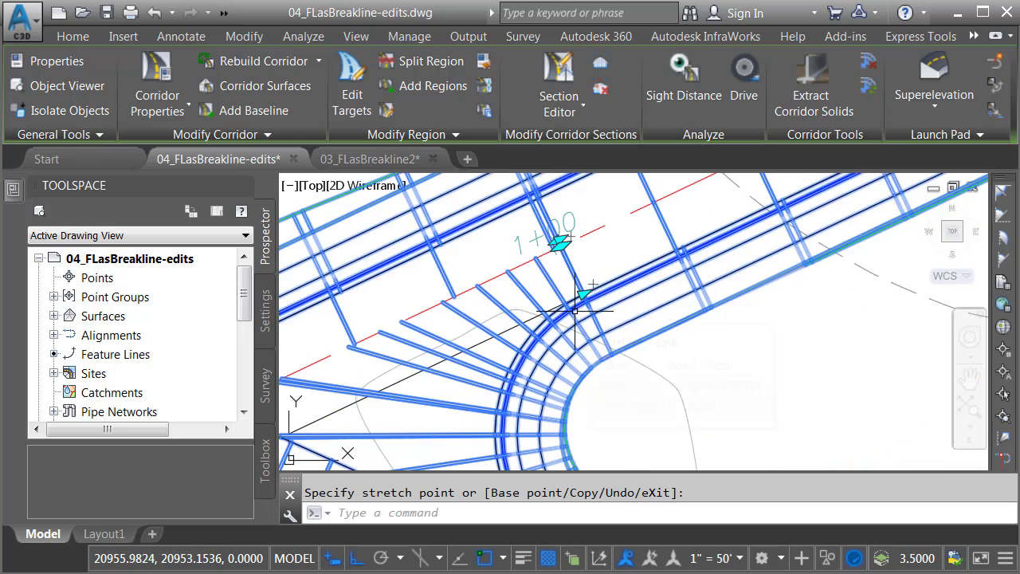
{"action": "middle_click_drag", "start_coordinate": [447, 338], "coordinate": [646, 317]}
{"action": "scroll", "coordinate": [532, 318], "scroll_direction": "up", "scroll_amount": 6}
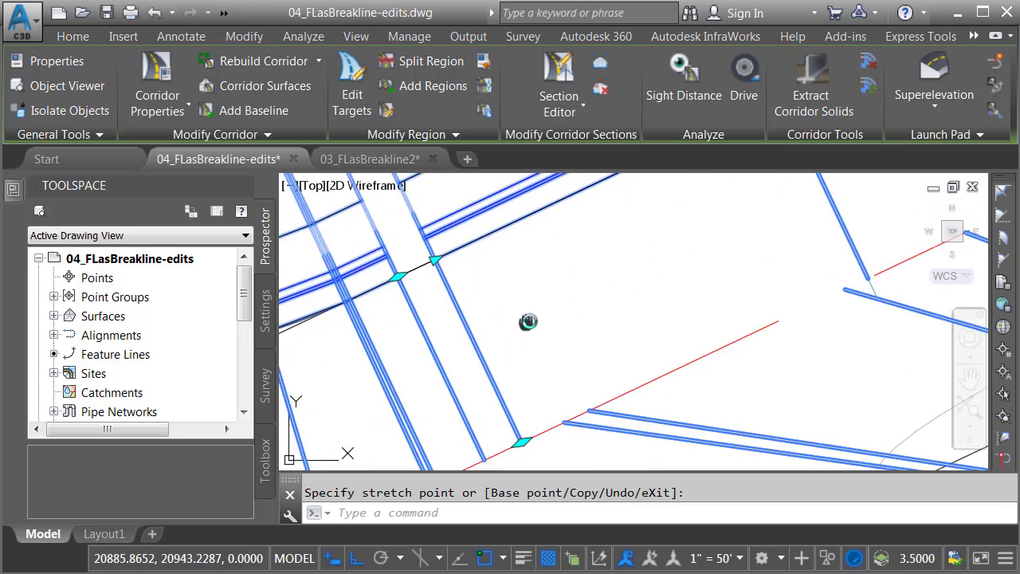
{"action": "middle_click_drag", "start_coordinate": [528, 321], "coordinate": [692, 294]}
{"action": "scroll", "coordinate": [565, 223], "scroll_direction": "up", "scroll_amount": 3}
{"action": "left_click", "coordinate": [550, 235]}
{"action": "scroll", "coordinate": [542, 232], "scroll_direction": "up", "scroll_amount": 5}
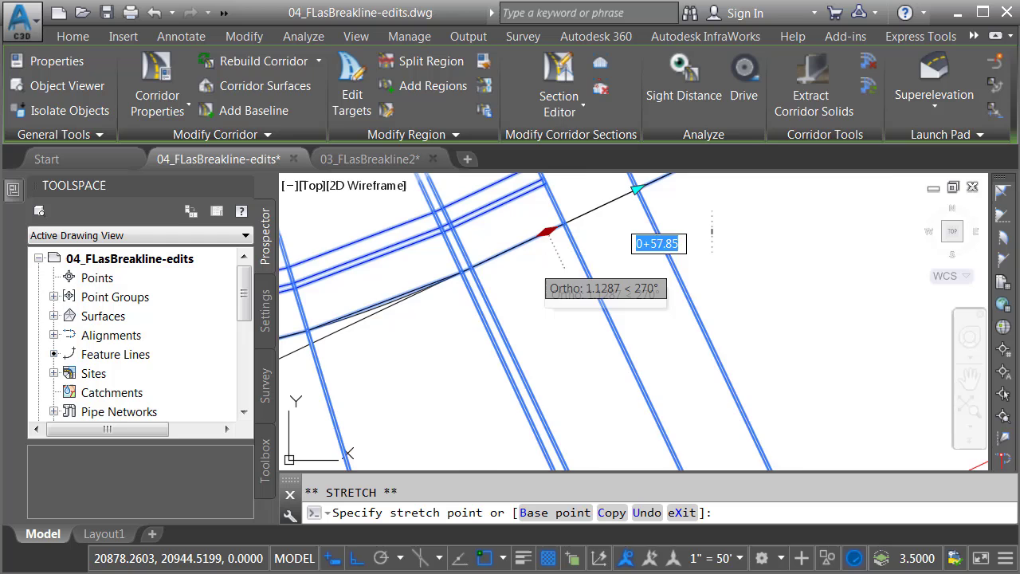
{"action": "middle_click_drag", "start_coordinate": [500, 277], "coordinate": [597, 296]}
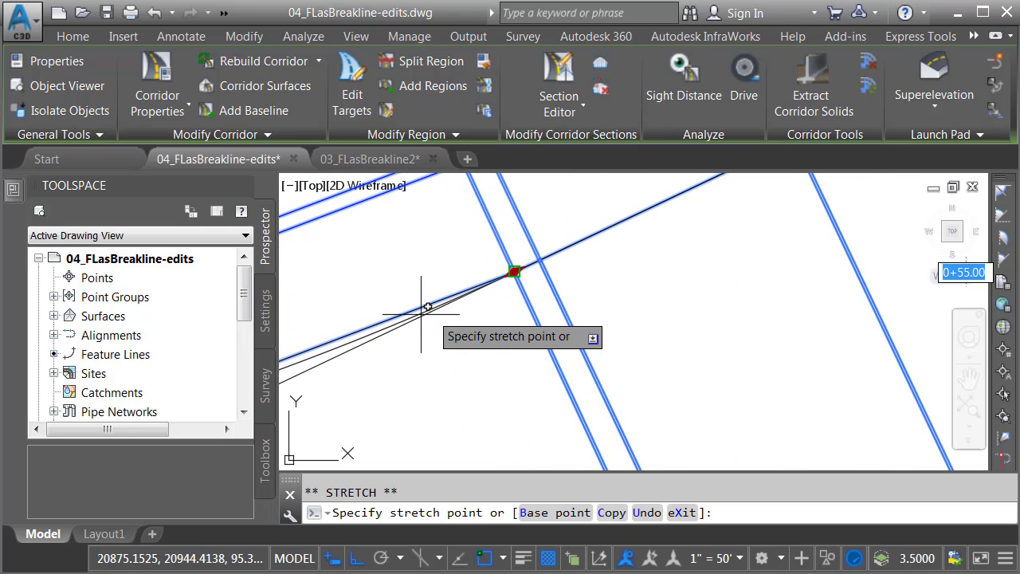
{"action": "left_click", "coordinate": [378, 329]}
{"action": "scroll", "coordinate": [510, 342], "scroll_direction": "down", "scroll_amount": 4}
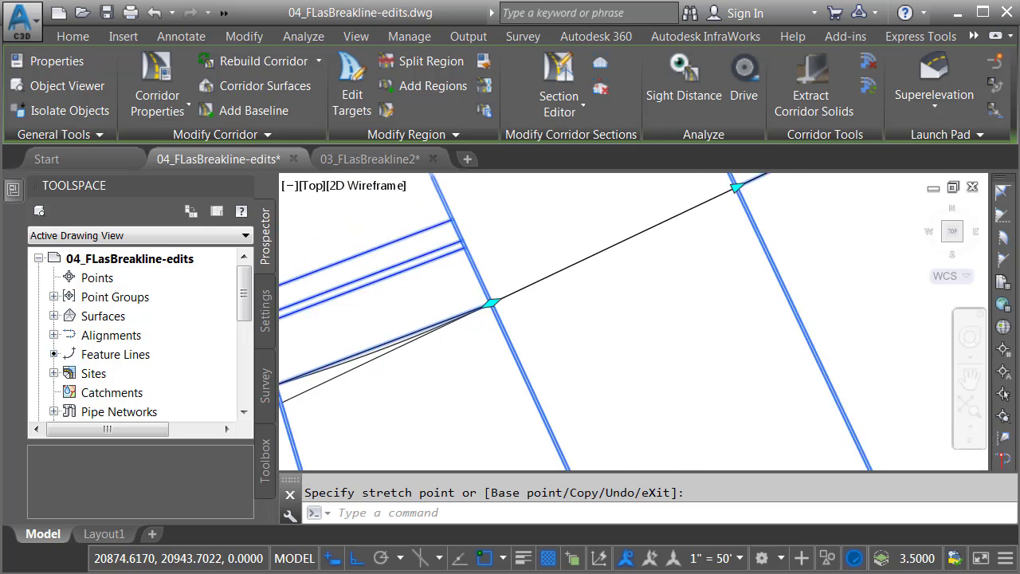
Move the side road's lane region start to station 0+21.73, opposite the western curb return's end, and snap the adjoining curb-and-walk region's start to that end
{"action": "middle_click_drag", "start_coordinate": [547, 358], "coordinate": [551, 314]}
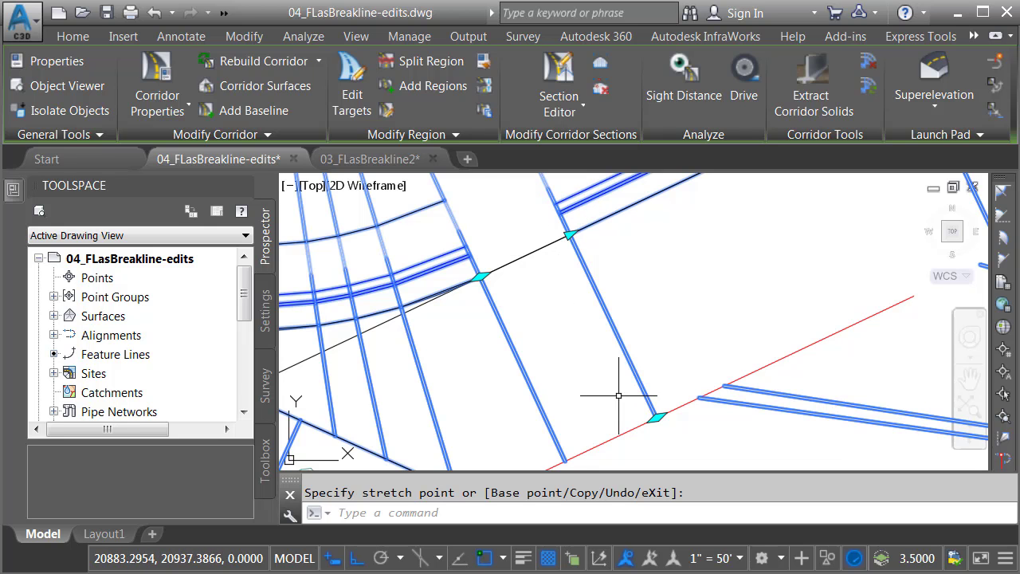
{"action": "left_click", "coordinate": [656, 416]}
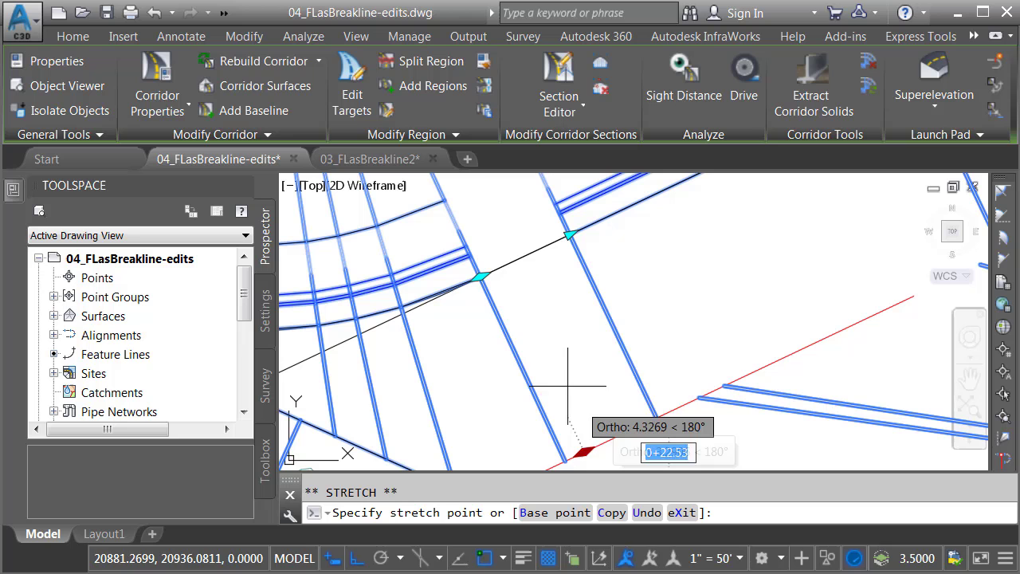
{"action": "left_click", "coordinate": [479, 276]}
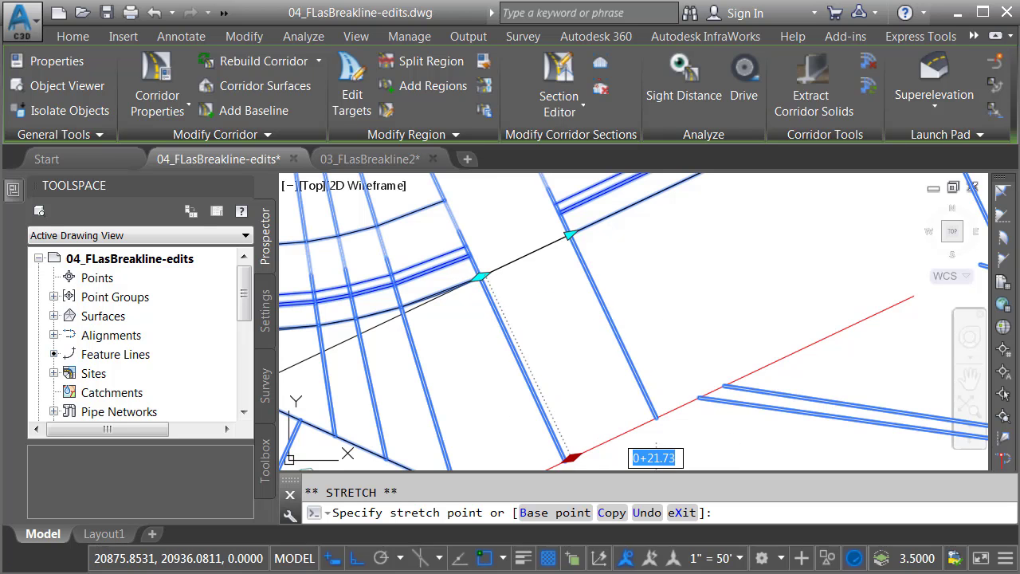
{"action": "scroll", "coordinate": [482, 290], "scroll_direction": "up", "scroll_amount": 3}
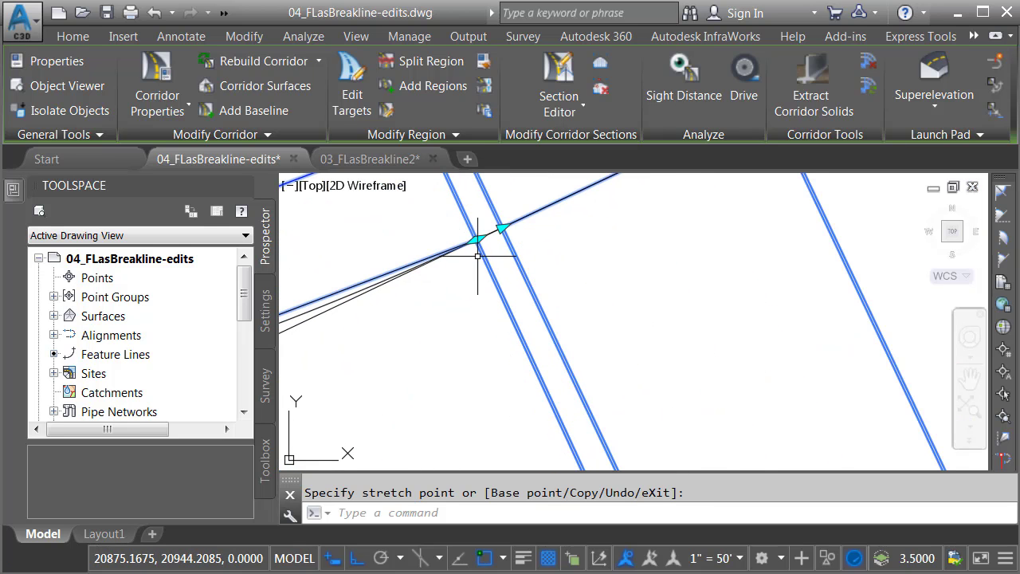
{"action": "left_click", "coordinate": [499, 229]}
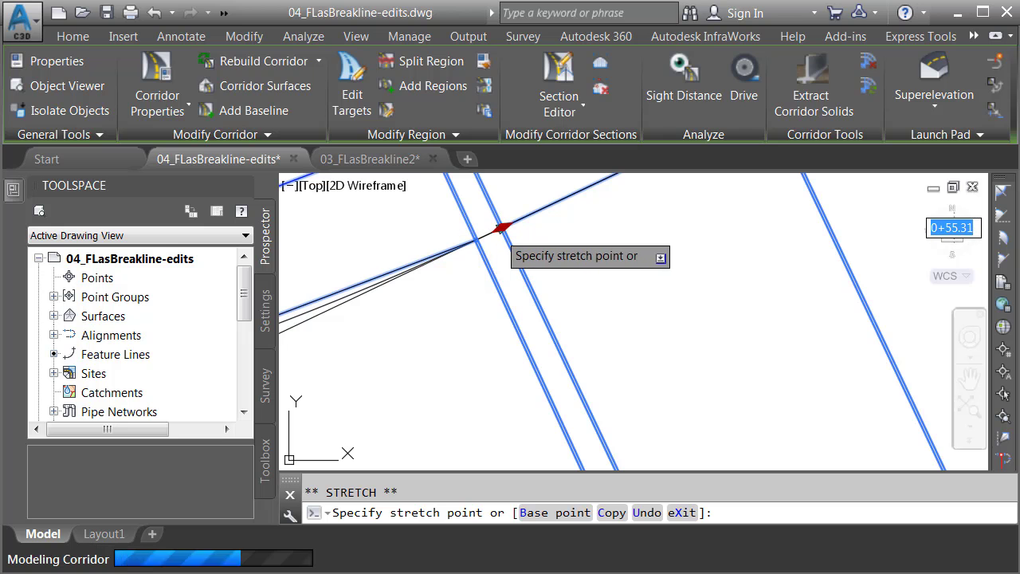
{"action": "key", "text": "Escape"}
{"action": "scroll", "coordinate": [601, 296], "scroll_direction": "down", "scroll_amount": 5}
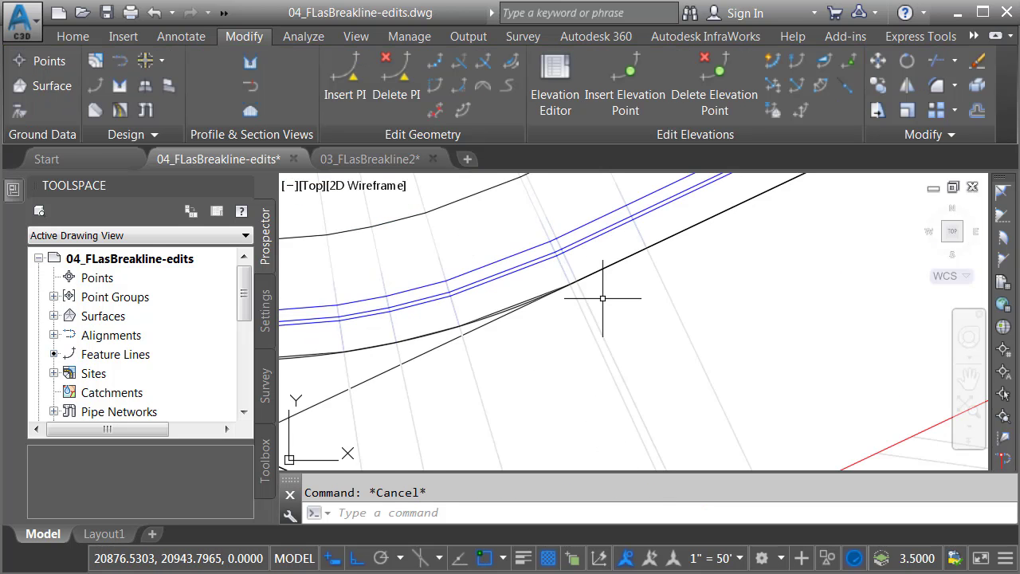
{"action": "scroll", "coordinate": [597, 312], "scroll_direction": "down", "scroll_amount": 5}
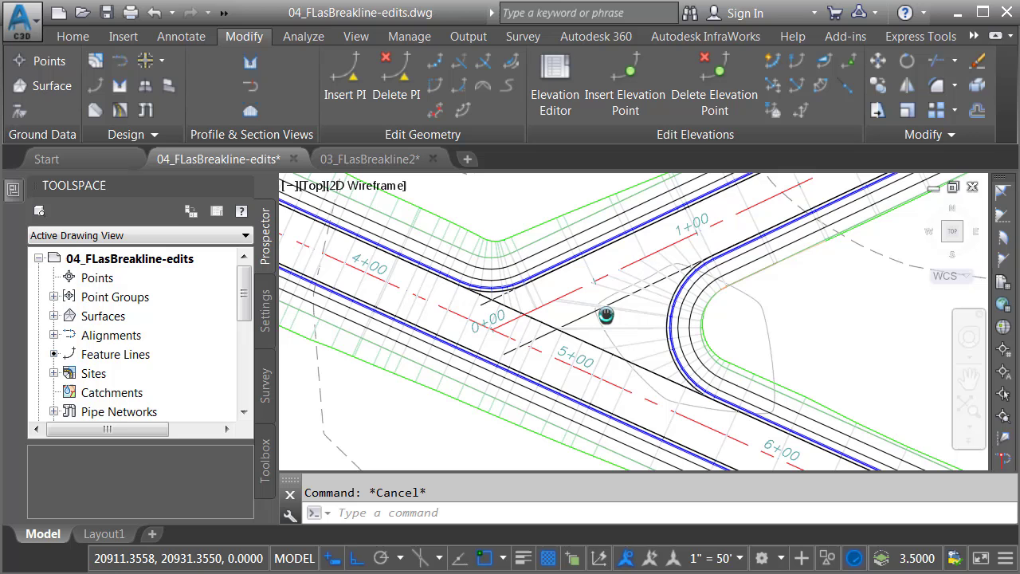